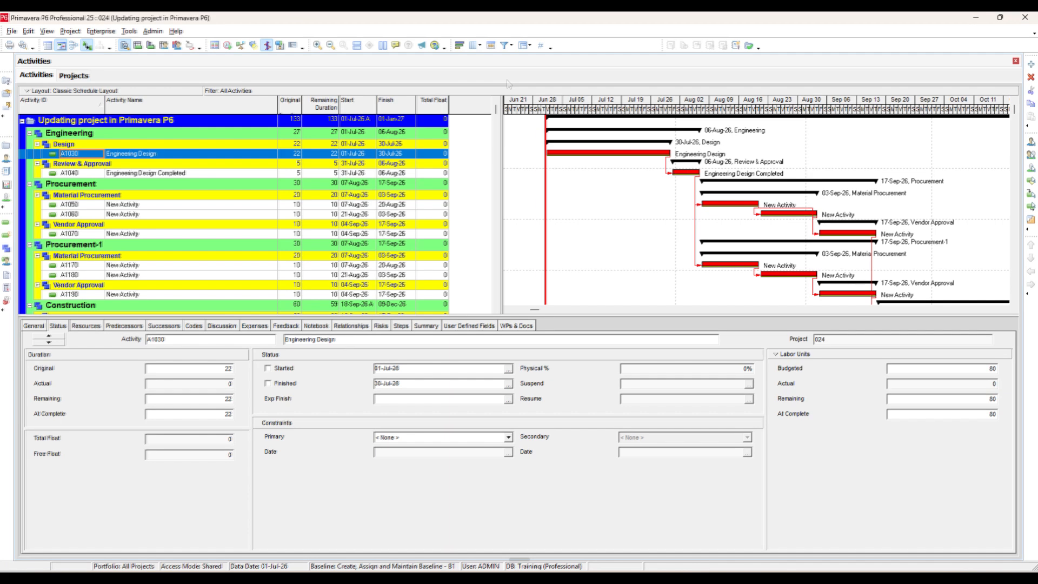
click(230, 46)
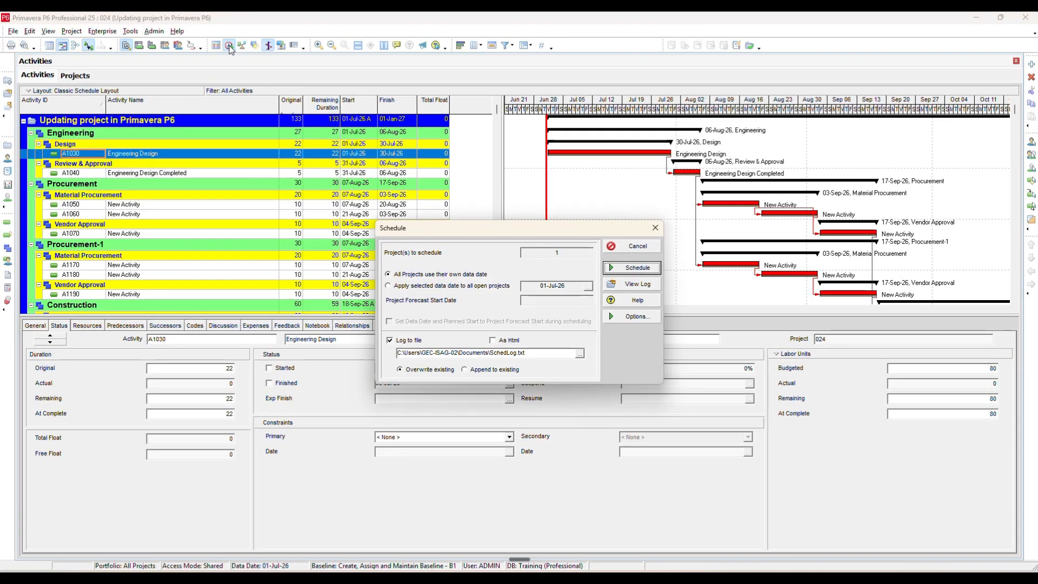
click(456, 276)
click(419, 286)
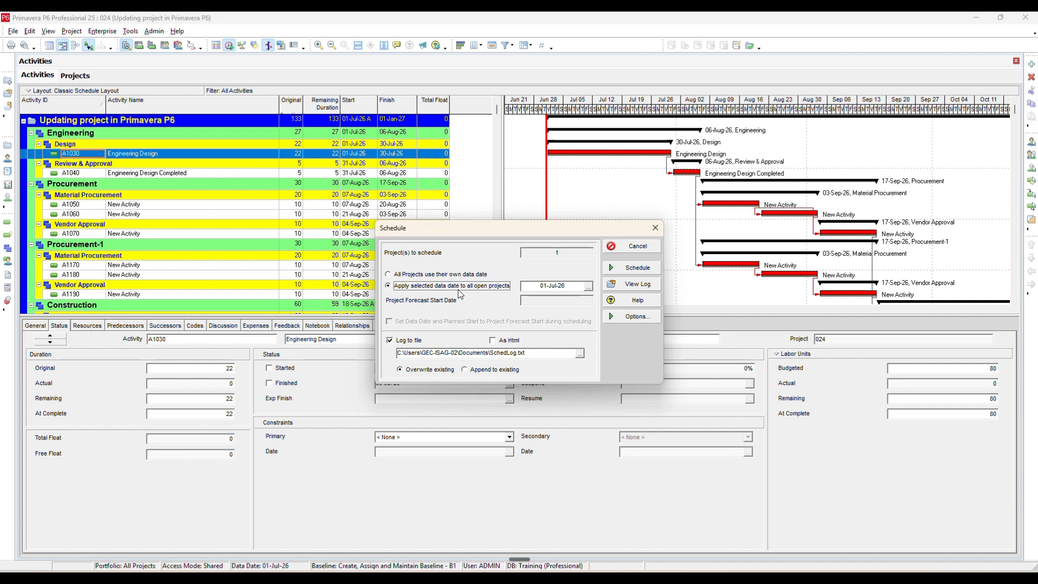
click(642, 245)
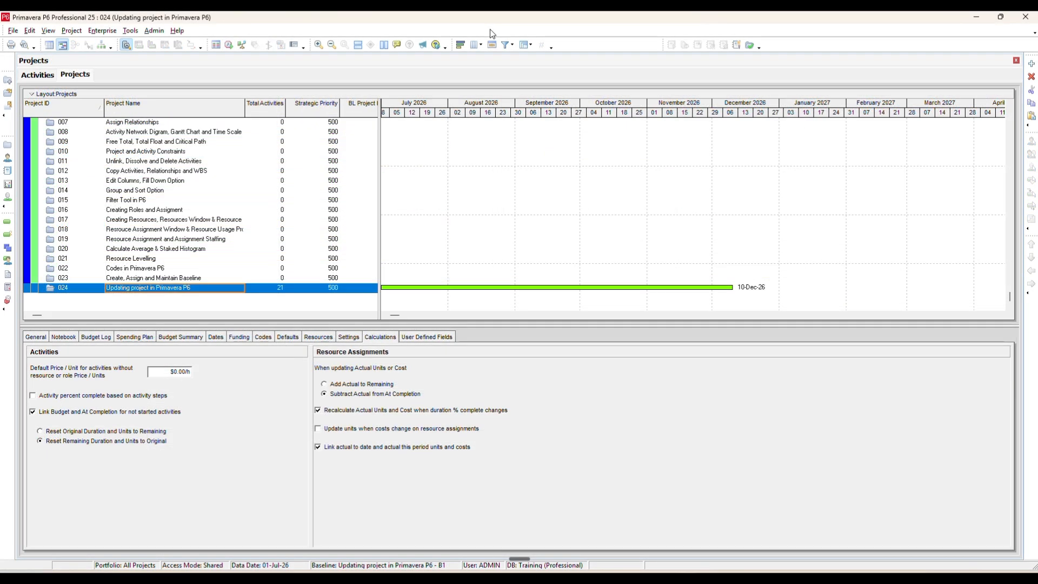
- Open project 024, Updating project in Primavera P6, and check its list of maintained baselines
right_click(282, 289)
click(308, 295)
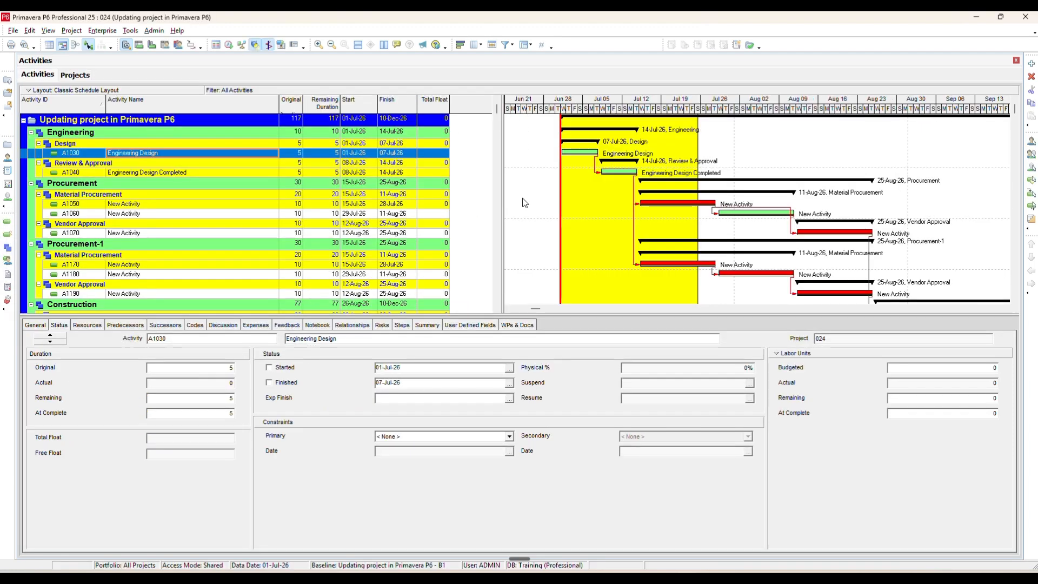
click(70, 31)
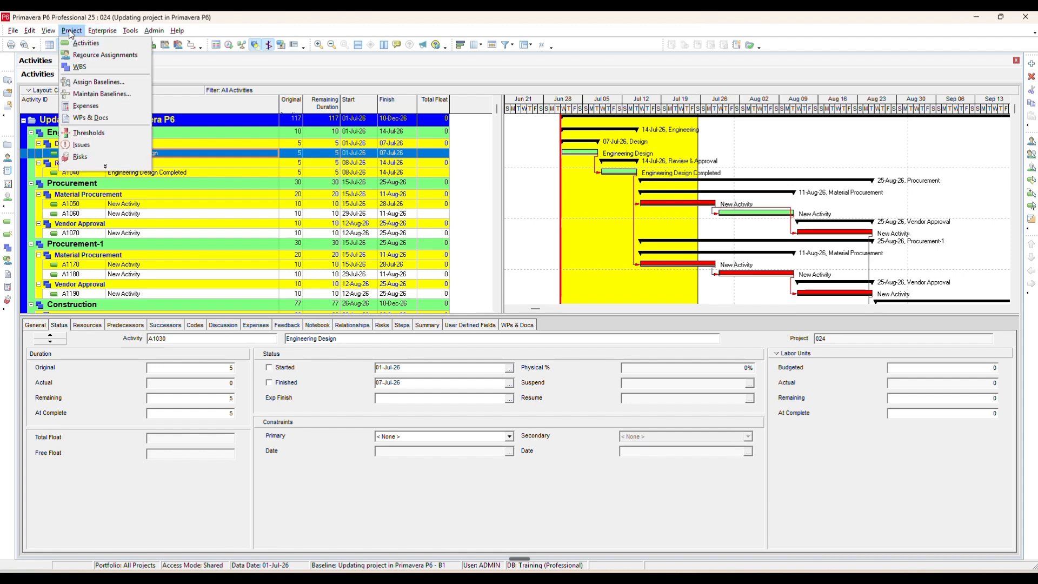
click(94, 92)
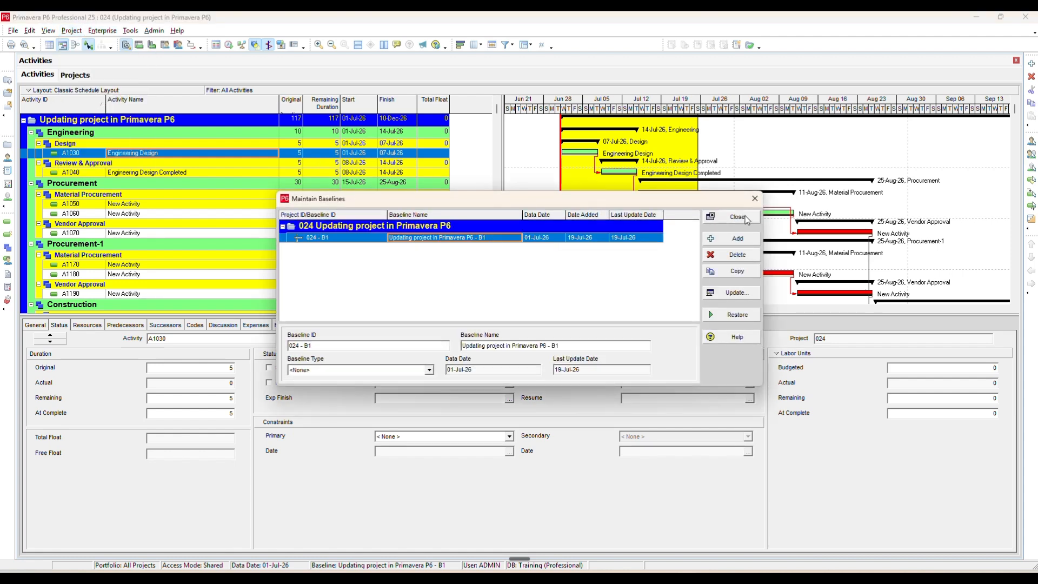
click(737, 217)
- Confirm Updating project in Primavera P6 - B1 as the project baseline and the primary user baseline of project 024
click(73, 33)
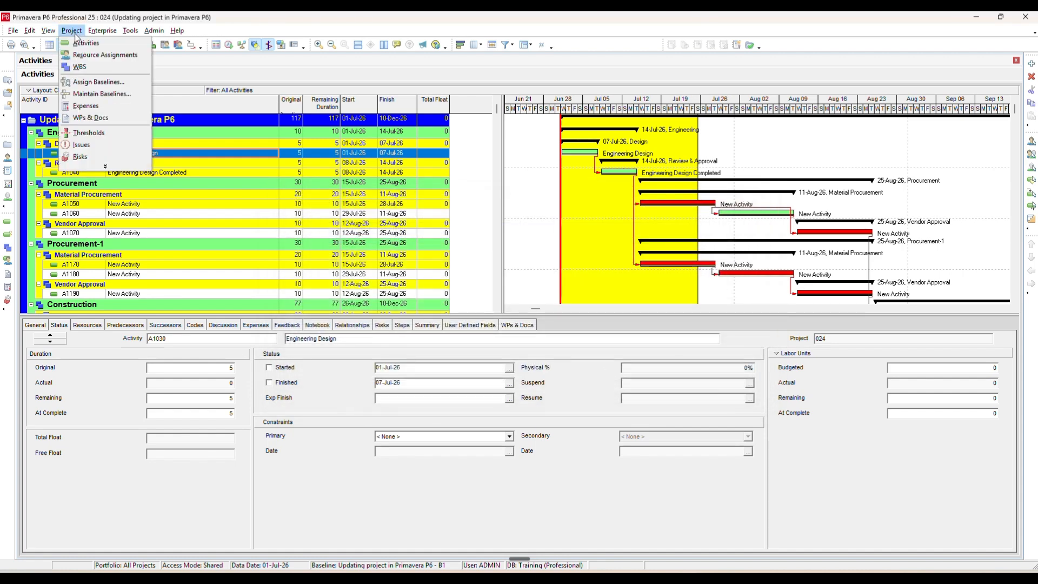
click(106, 83)
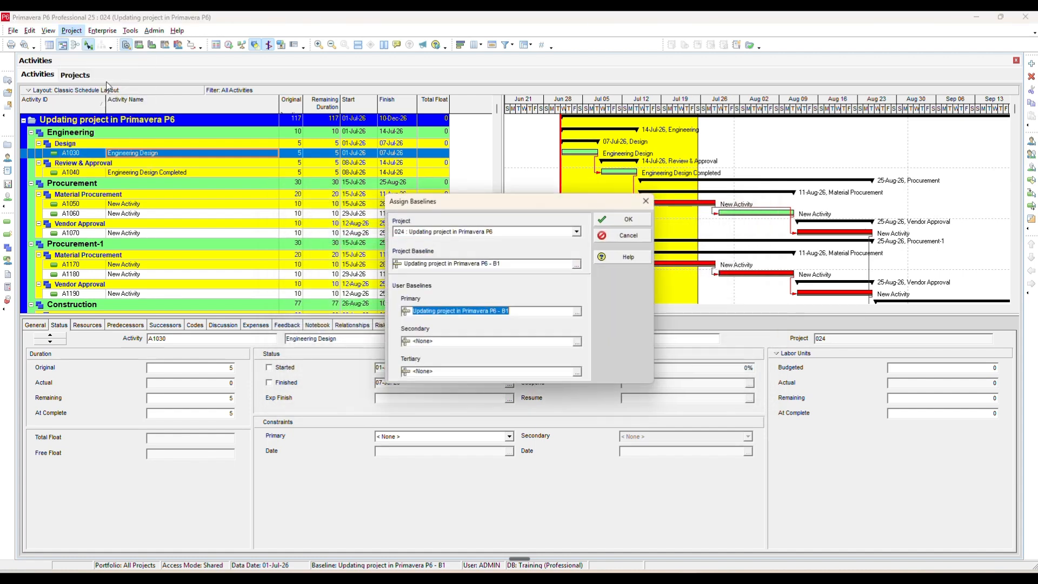
click(641, 222)
click(674, 182)
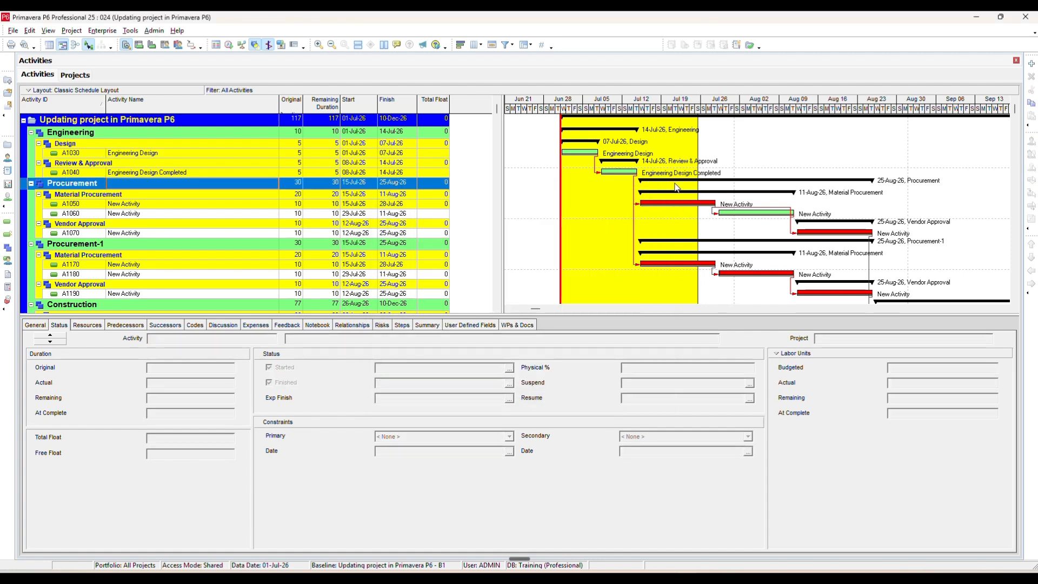
- Turn on the Progress Spotlight and extend it from the data date to 31-Jul-26 on the Gantt chart
click(253, 46)
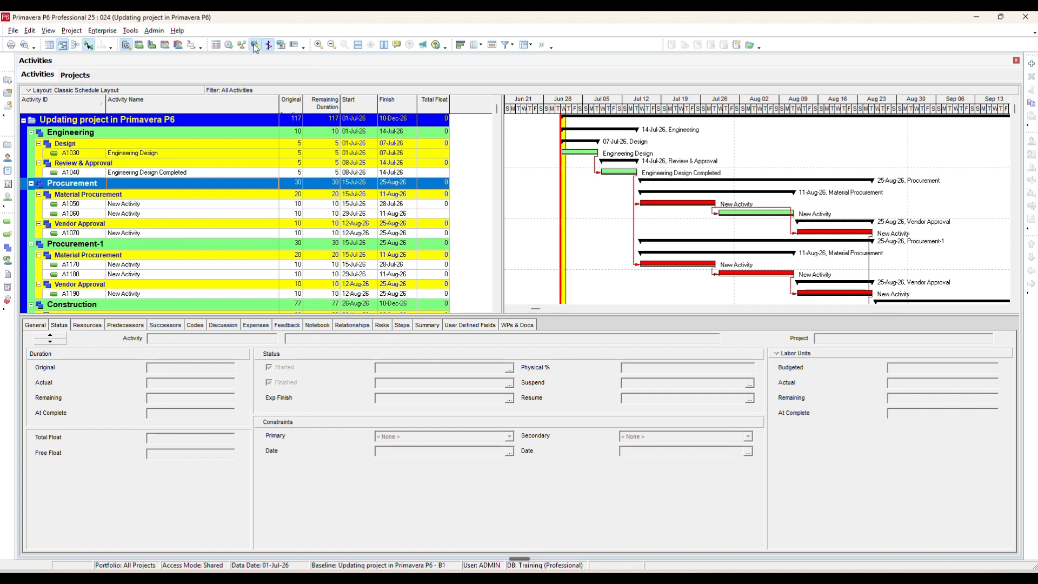
click(71, 31)
mouse_move(49, 31)
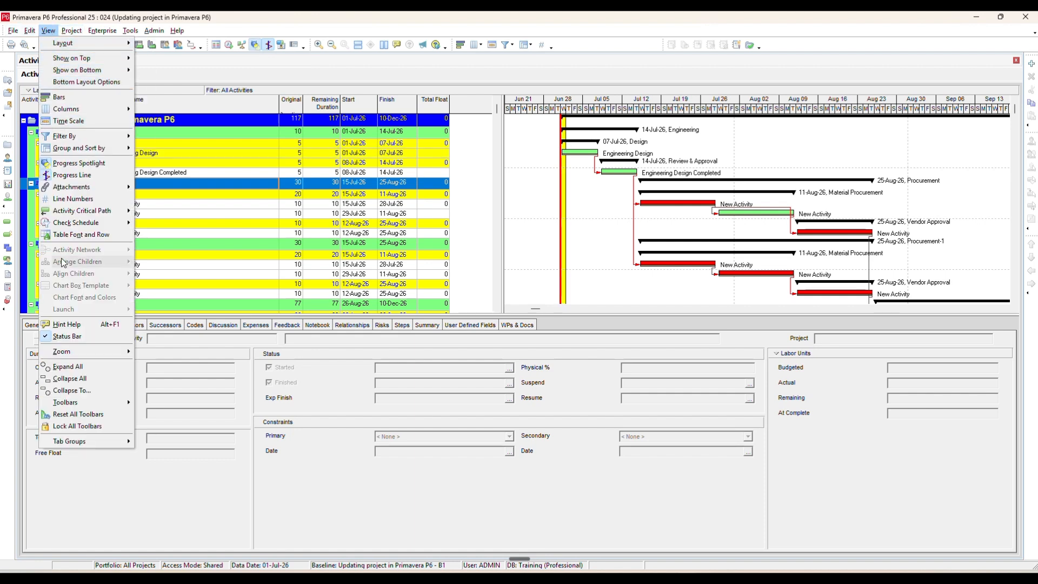
click(80, 175)
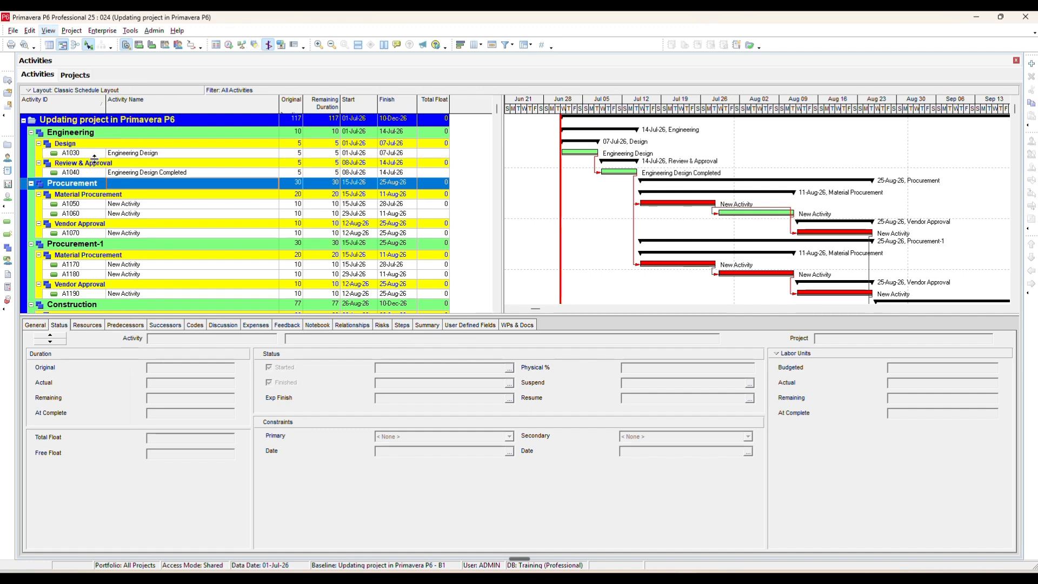
click(254, 44)
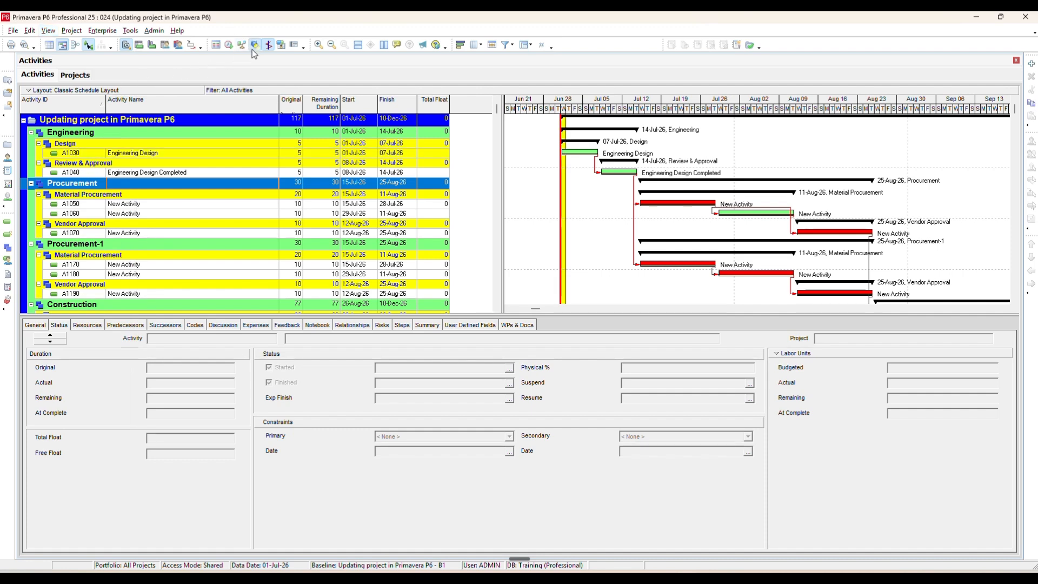
drag(565, 181, 732, 161)
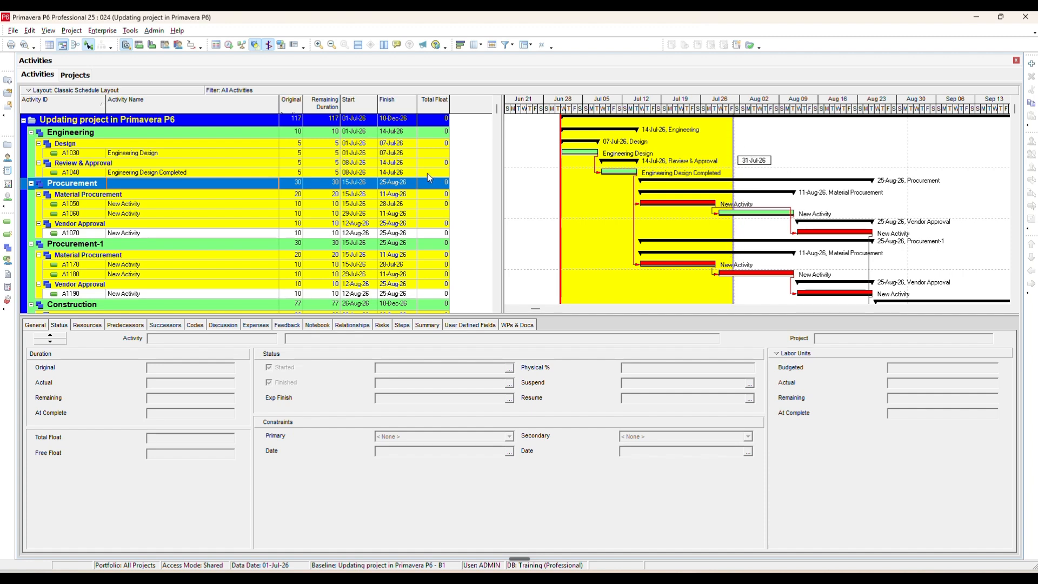
- Mark activity A1030 Engineering Design as started on 01-Jul-26 and finished on 07-Jul-26
scroll(418, 166, down, 4)
scroll(418, 166, down, 1)
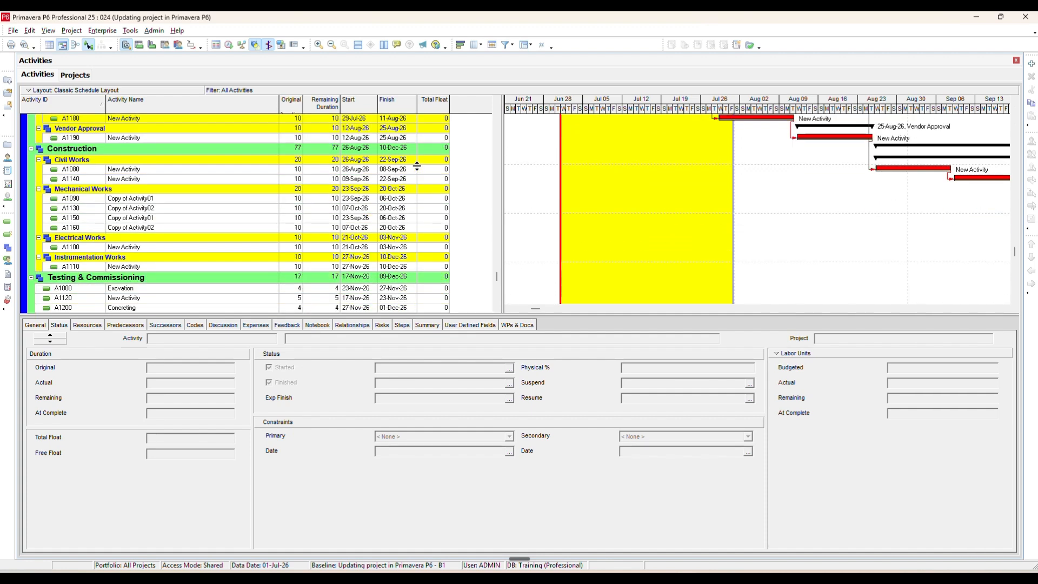
click(66, 241)
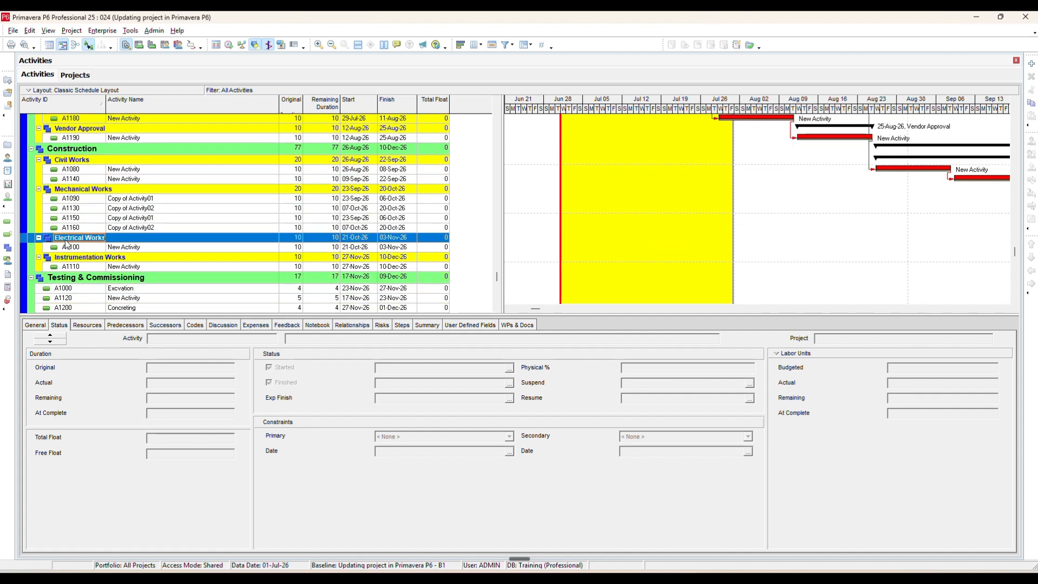
scroll(237, 235, up, 6)
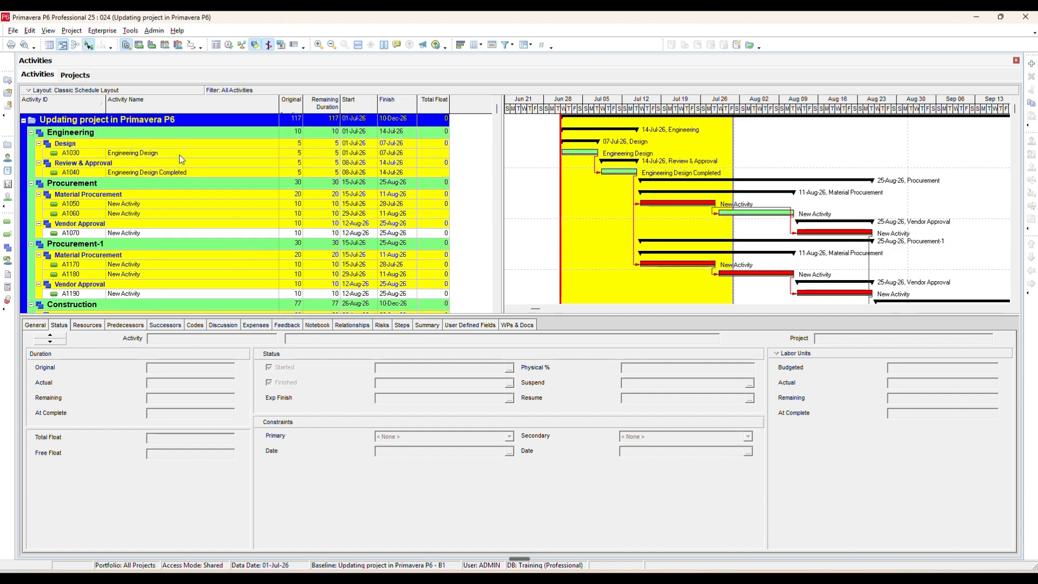
click(181, 155)
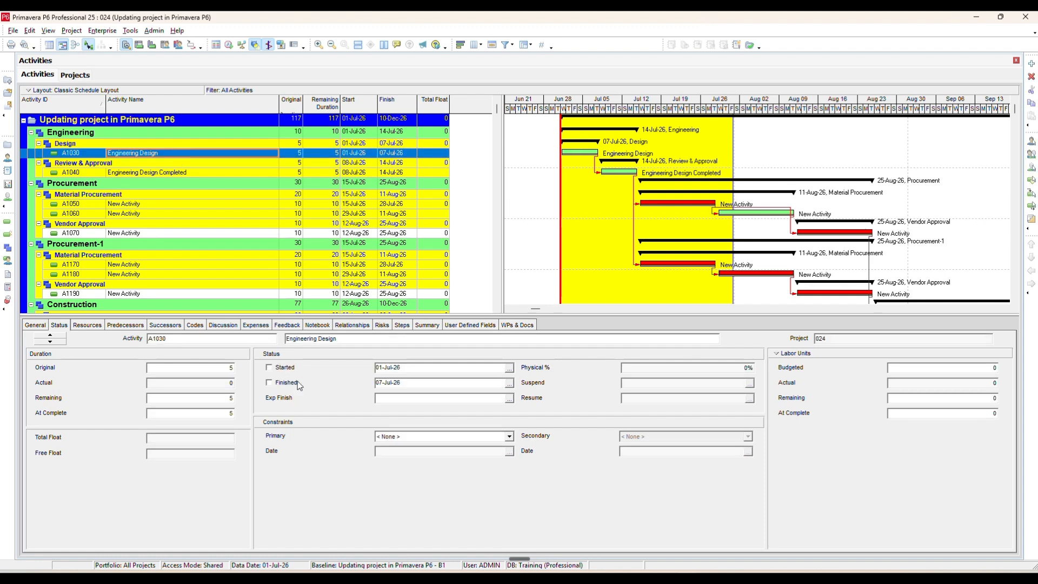
click(274, 370)
click(274, 369)
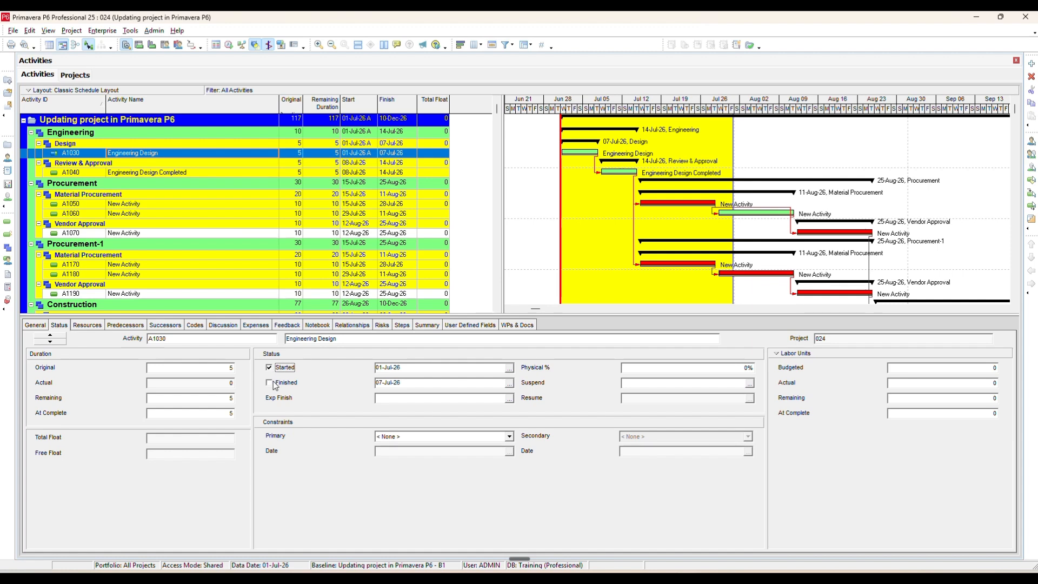
click(275, 384)
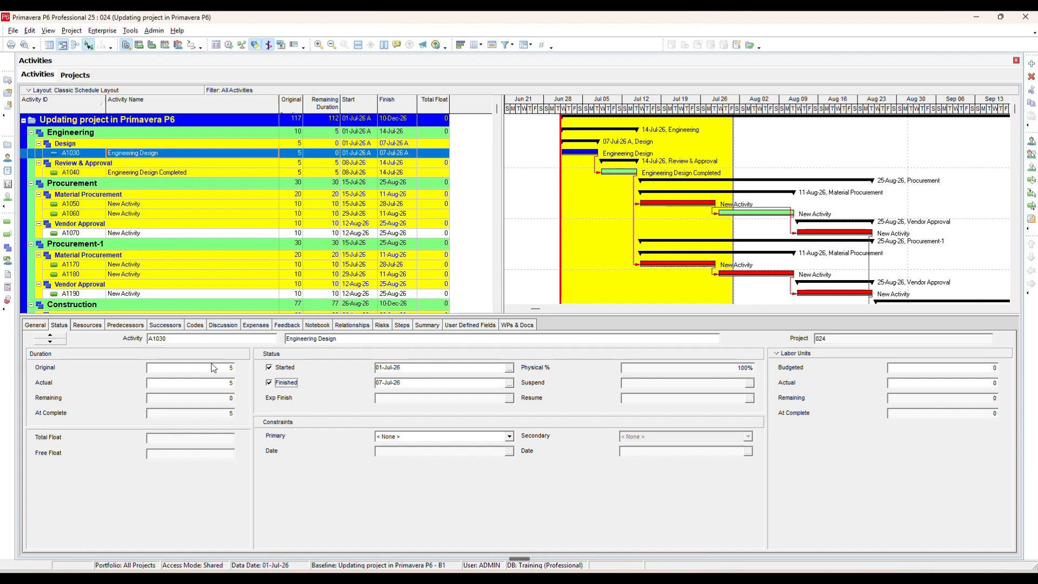
click(195, 383)
- Mark activity A1040 Engineering Design Completed as started on 08-Jul-26 and finished, with the actual finish set to 15-Jul-26
click(209, 173)
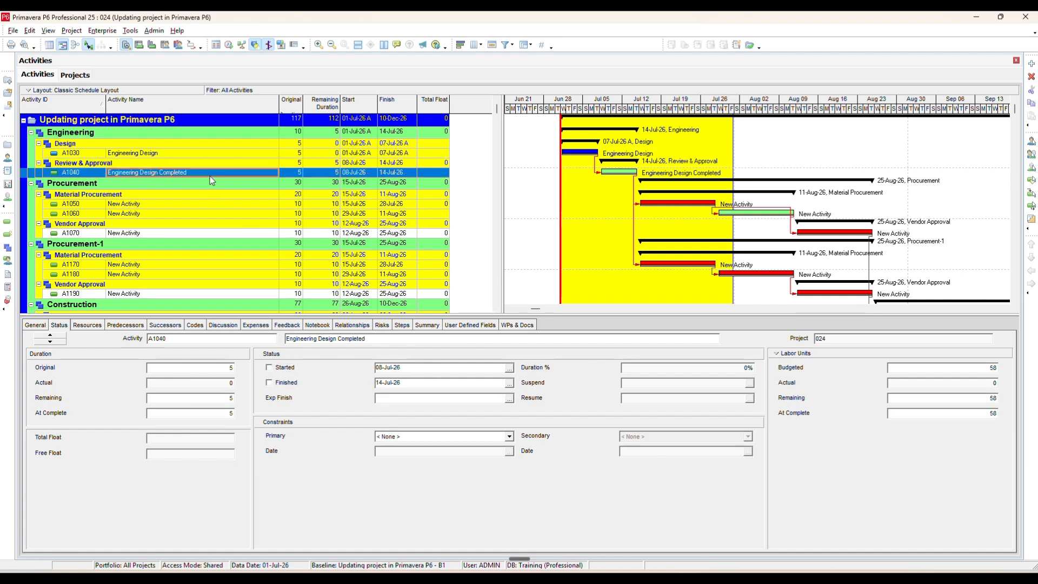
click(276, 370)
click(276, 383)
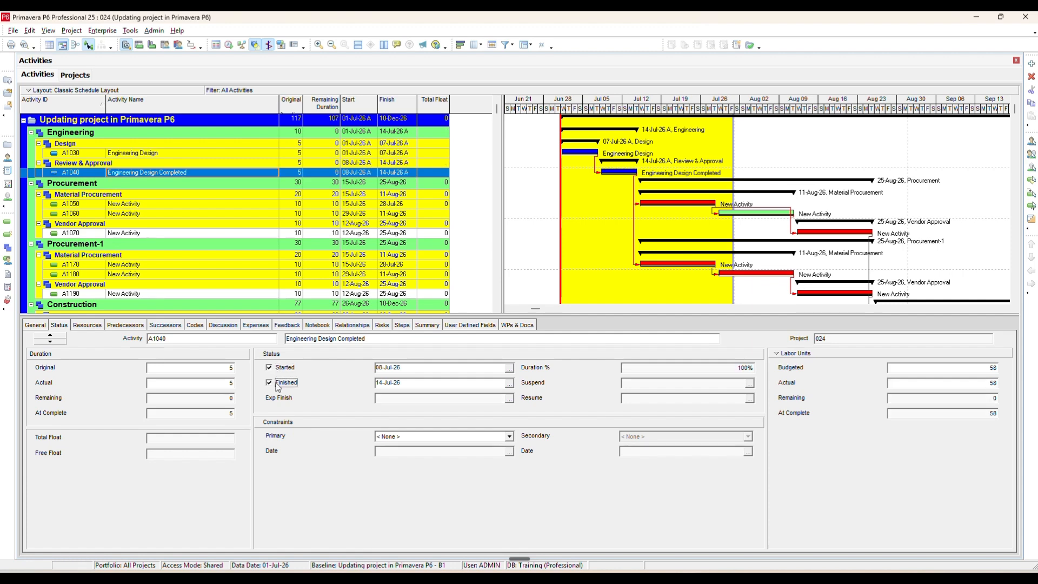
click(510, 383)
click(750, 275)
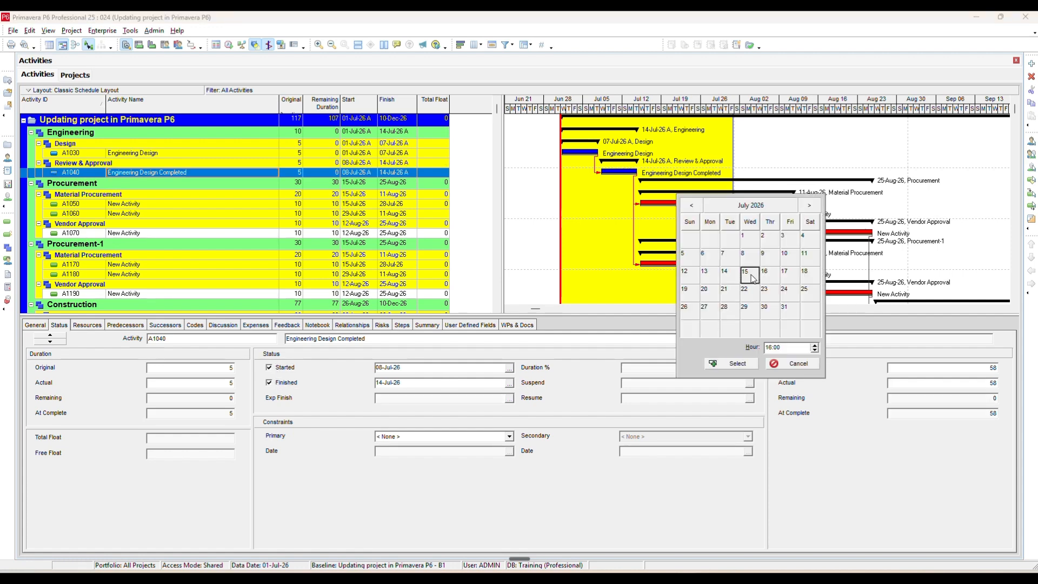
click(732, 363)
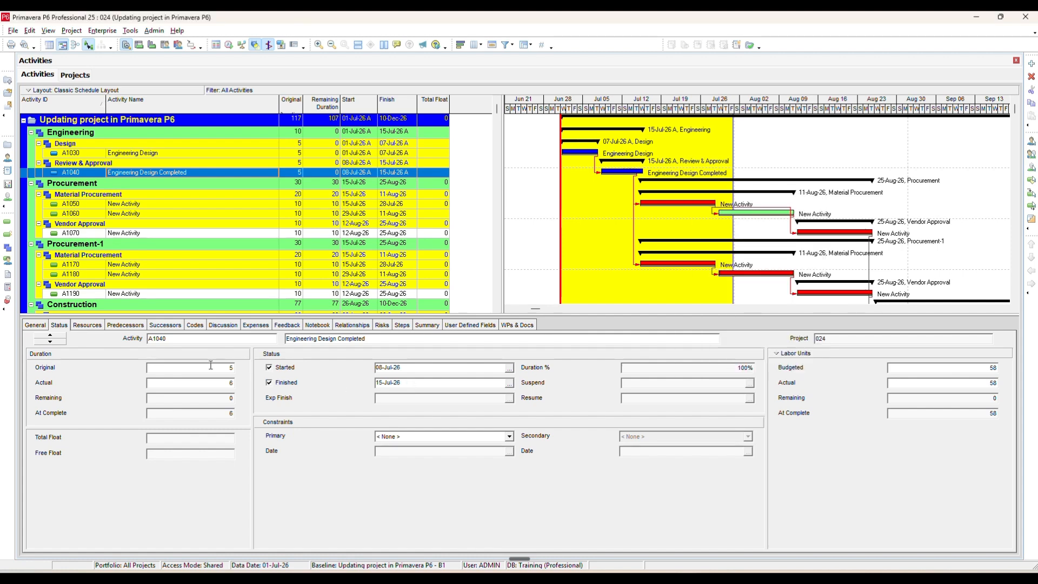
click(201, 382)
click(209, 412)
- Set the actual units of resource 001.Engineer - Design on activity A1040 to 28 and check the activity's labor units
click(98, 326)
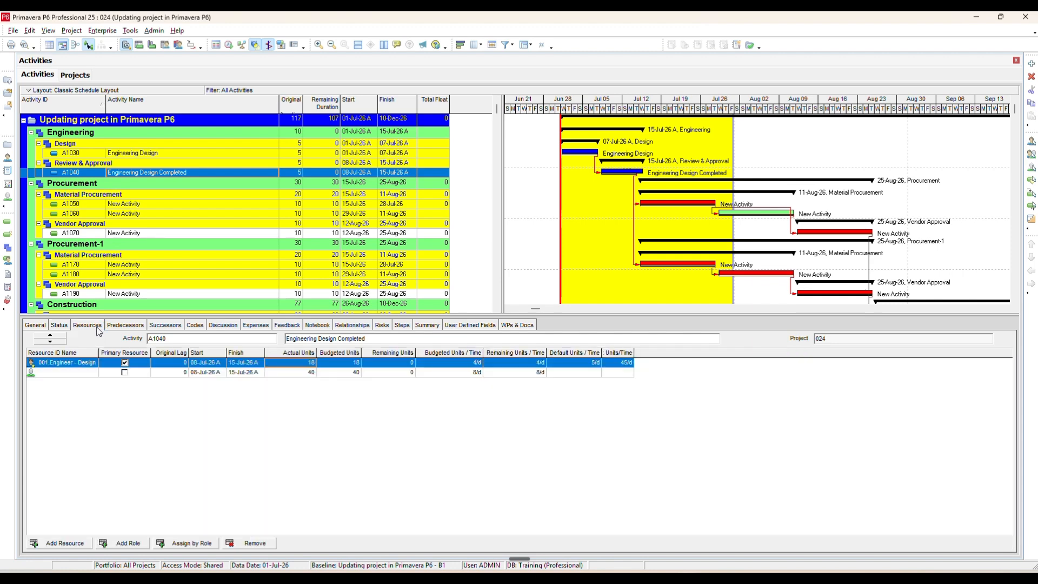
click(311, 364)
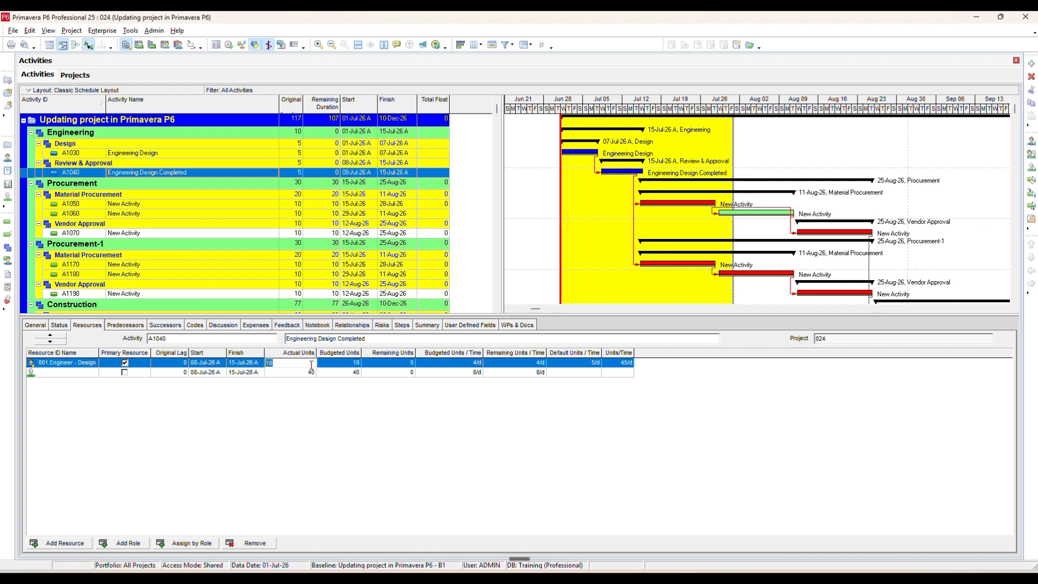
text(28)
key(Return)
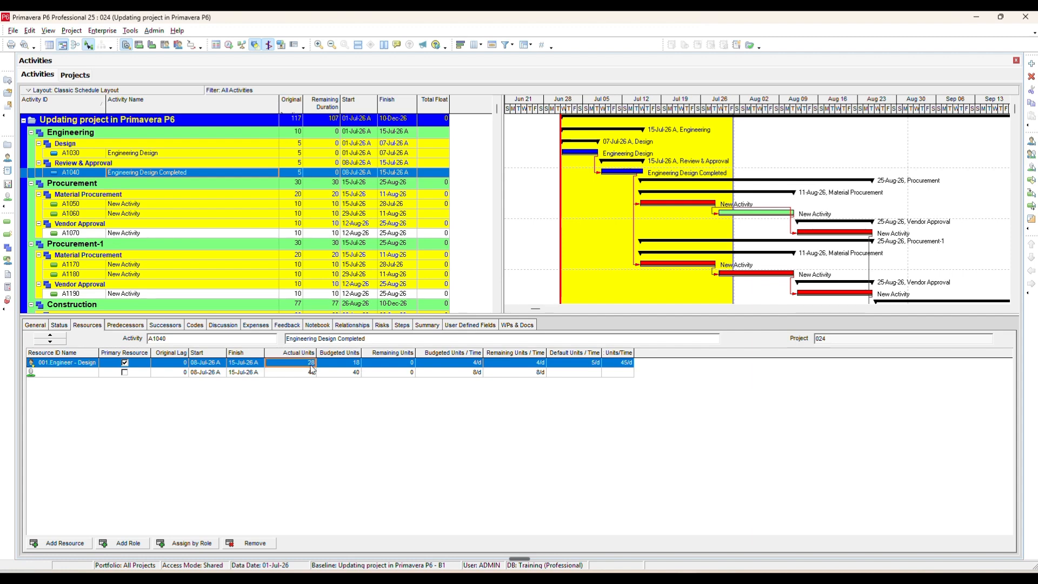
click(58, 324)
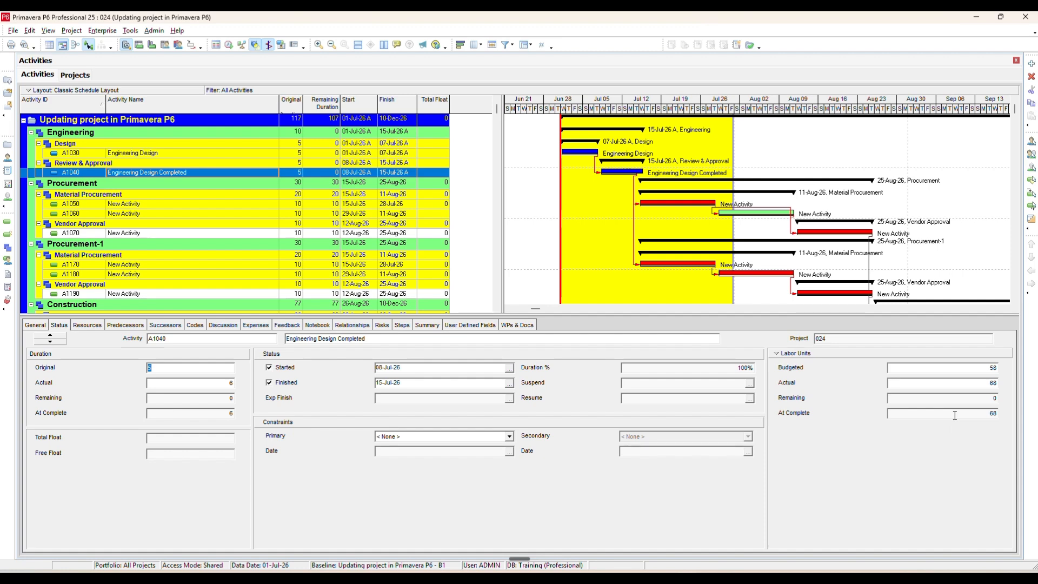
- Mark Material Procurement activity A1050 as started on 15-Jul-26 and finished, with the actual finish set to 27-Jul-26
click(199, 206)
click(285, 368)
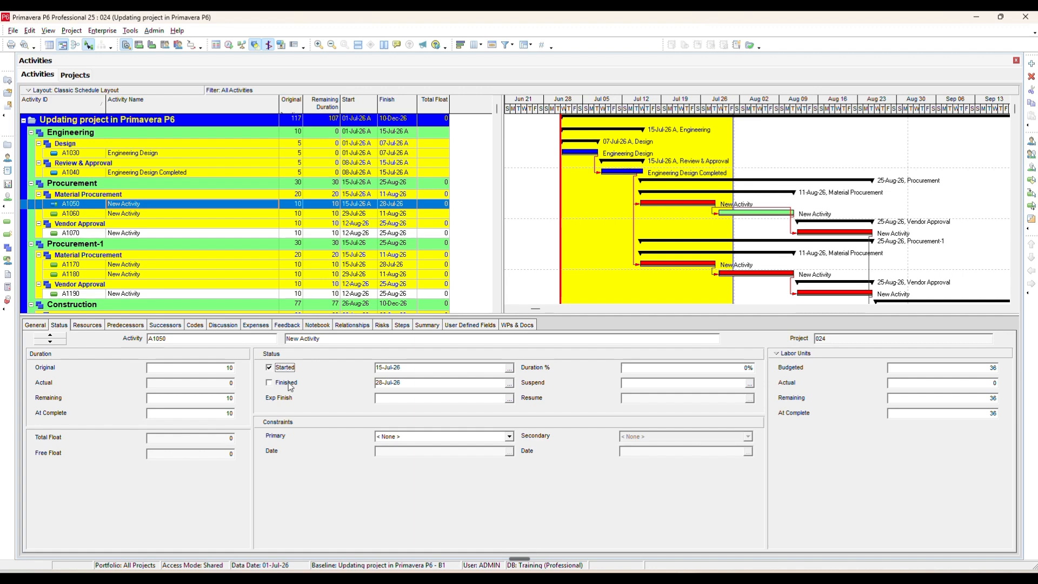
click(282, 382)
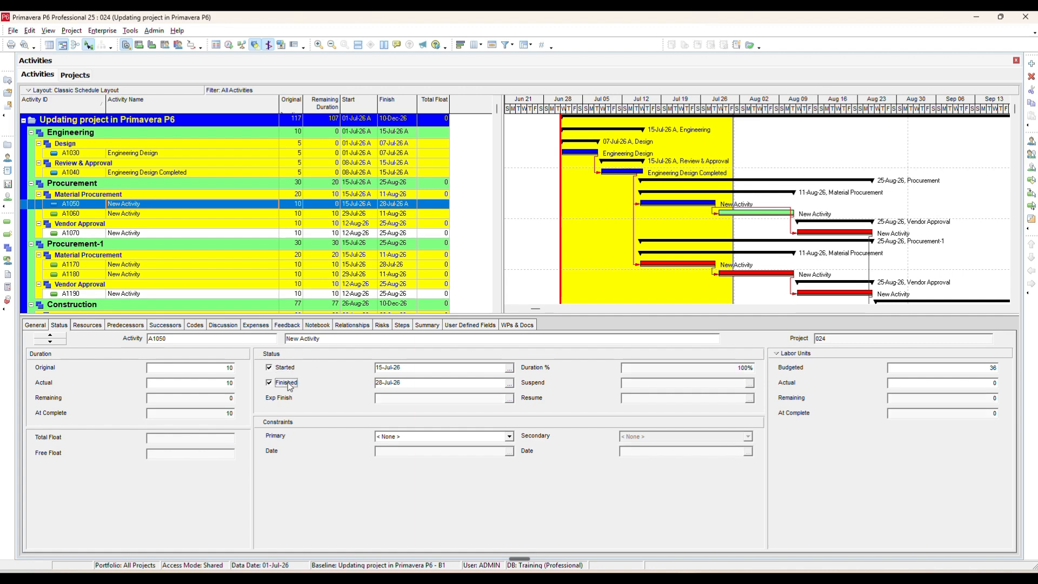
click(509, 383)
click(714, 311)
click(731, 363)
- Enter the actual units of resource 001.Engineer - Design on activity A1050 and return to the activity's status details
click(88, 325)
click(302, 366)
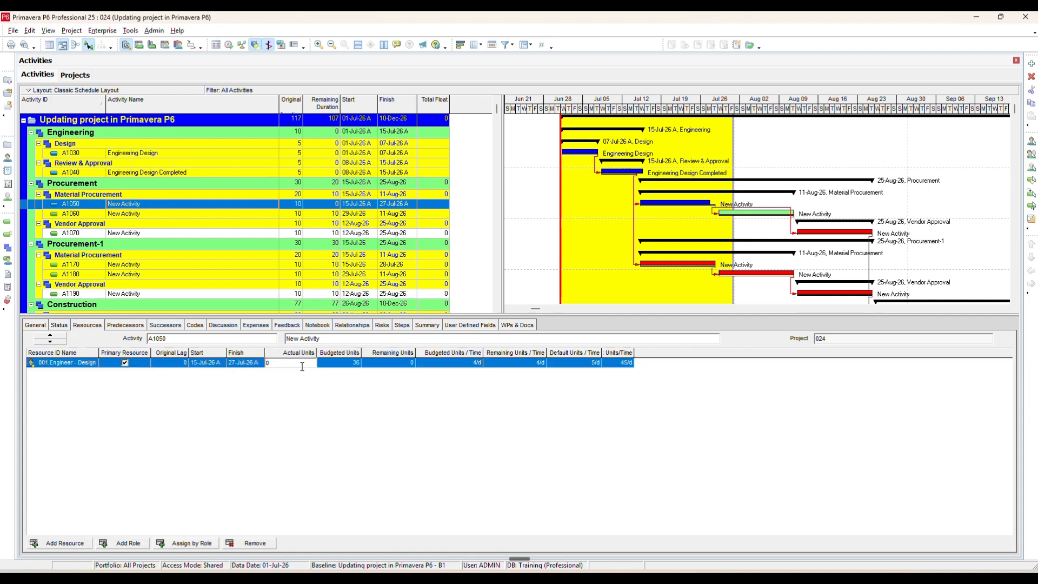
text(300)
key(Return)
key(BackSpace)
click(60, 324)
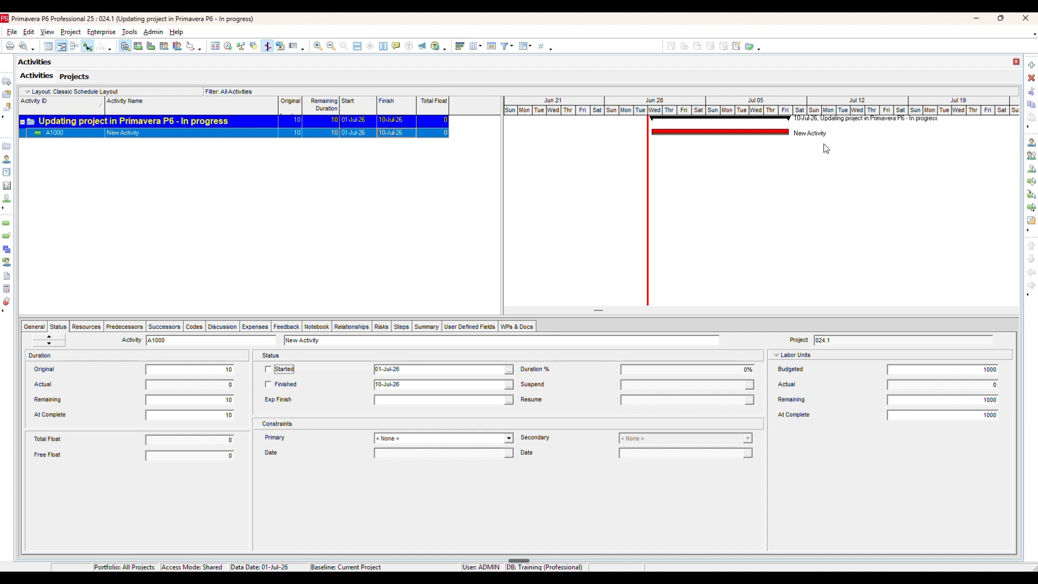
- In the In progress project, mark activity A1000 as started on 01-Jul-26 and set its duration percent complete to 50%
click(292, 137)
click(275, 373)
click(638, 370)
text(50)
key(Return)
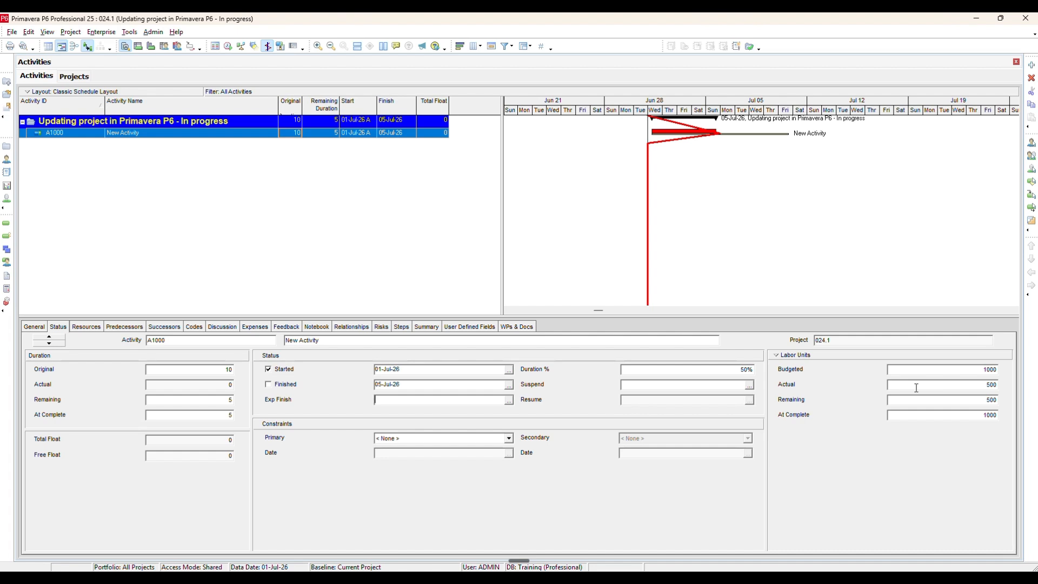
- Reschedule the project with the data date set to 06-Jul-26
click(228, 46)
click(403, 287)
click(588, 288)
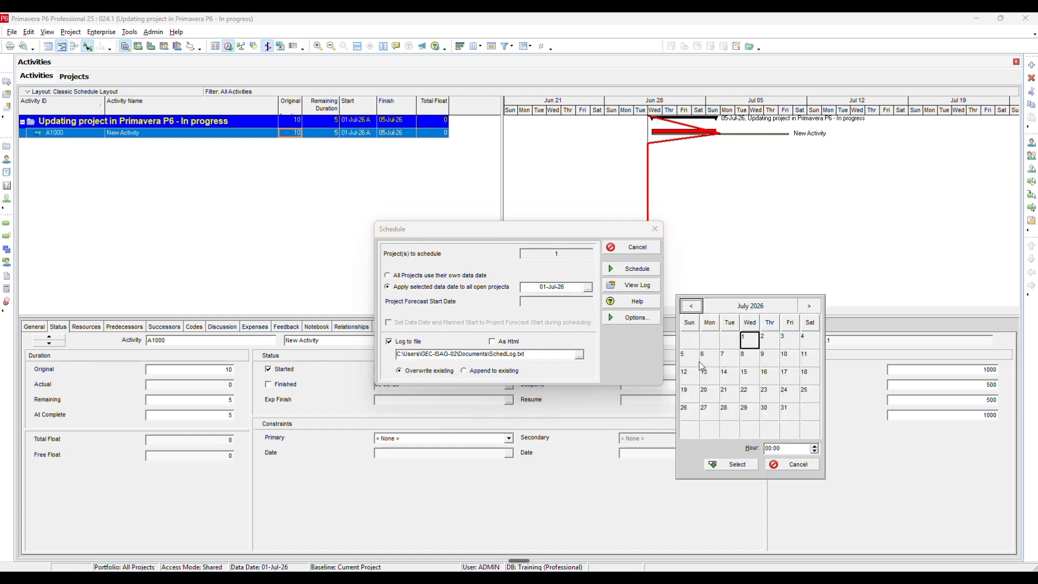
click(709, 358)
click(816, 448)
click(748, 464)
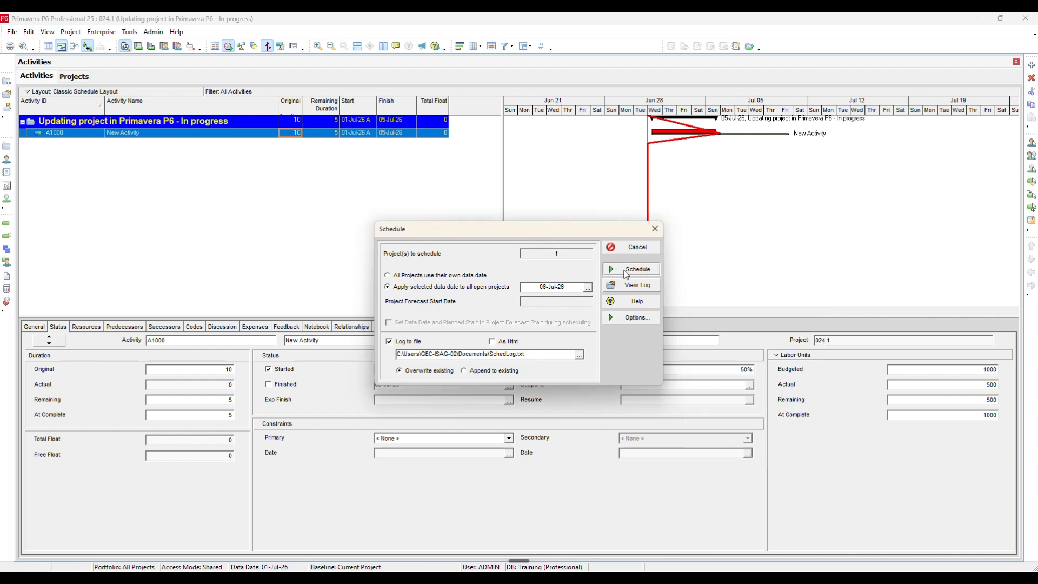
click(628, 270)
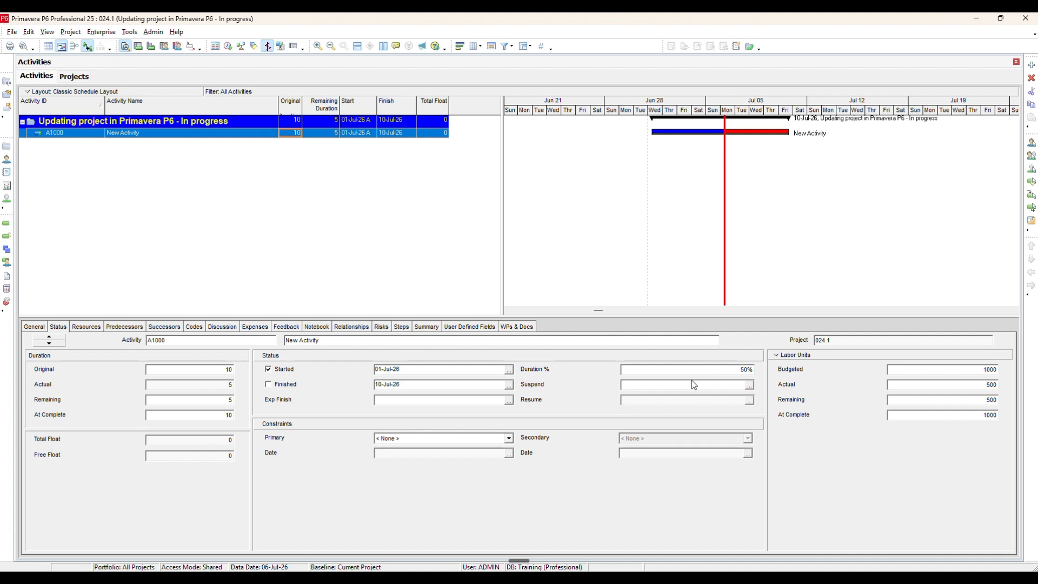
- Try setting activity A1000's actual labor units to 600 and re-enter its duration percent complete as 50%
click(951, 390)
click(696, 373)
double_click(962, 384)
text(600)
key(Return)
click(664, 372)
drag(664, 372, 584, 377)
text(50)
key(Return)
- Turn off recalculating actual units and cost when duration % complete changes for project 024.1, and return to A1000's actual labor units
click(74, 77)
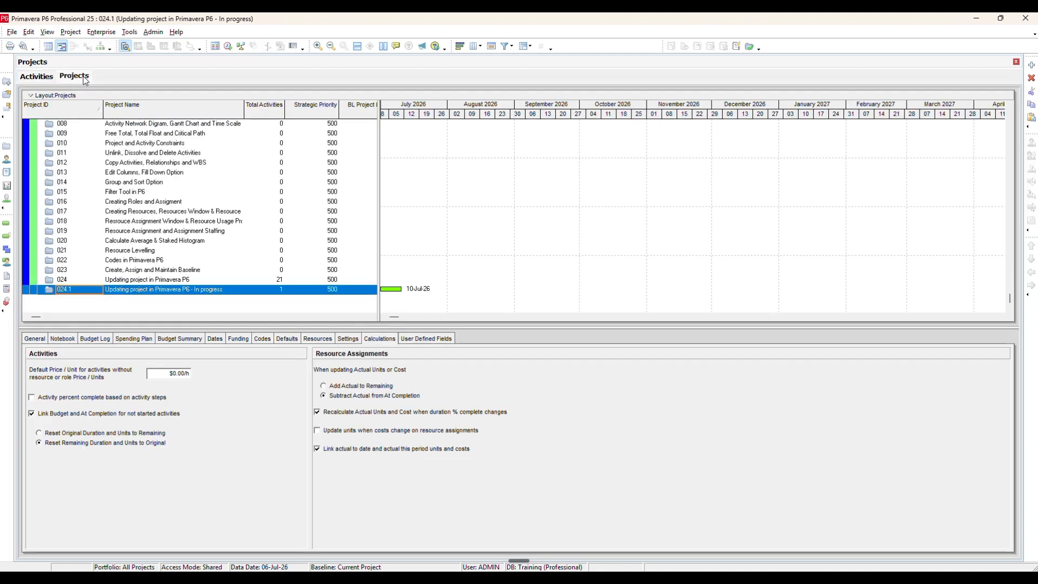
click(319, 413)
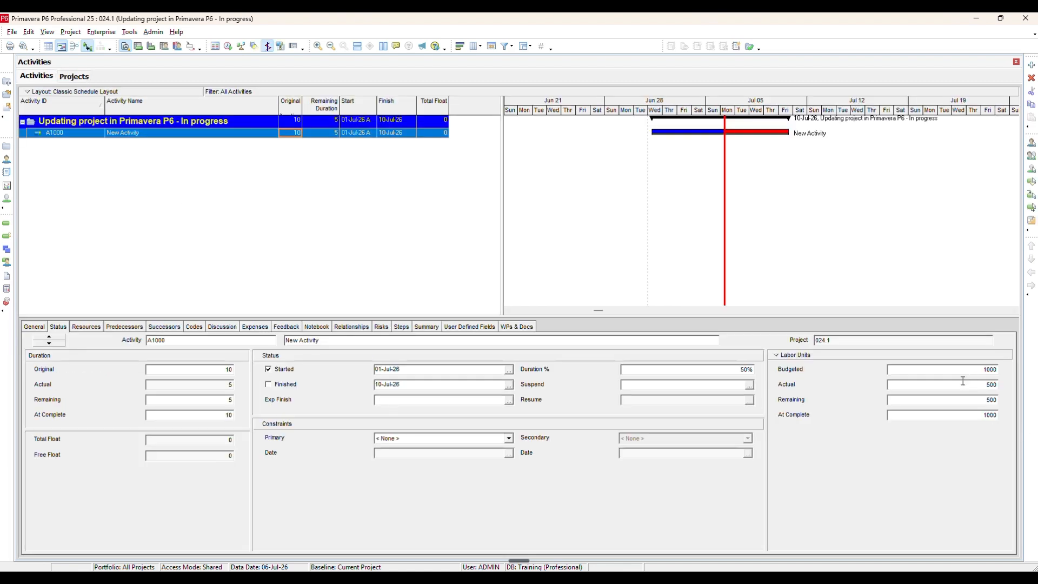
click(963, 381)
- Set activity A1000's actual labor units to 600 and re-enter its duration percent complete as 50%
text(600)
key(Tab)
key(Tab)
key(Tab)
drag(713, 371, 543, 370)
text(50)
key(Tab)
key(Tab)
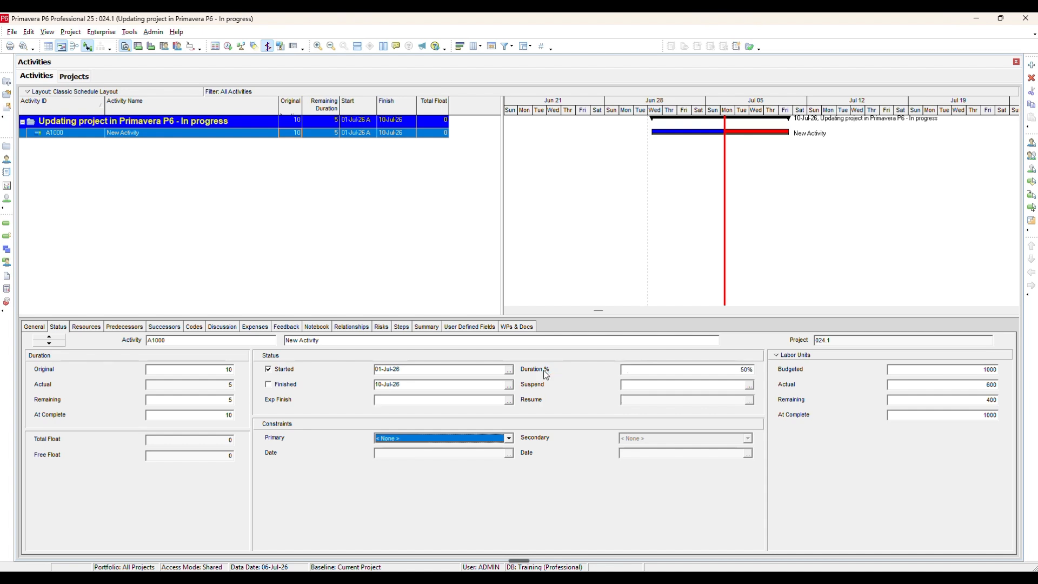
- Set activity A1000's duration percent complete to 60%, followed by 70%, while leaving its actual units independent
click(698, 373)
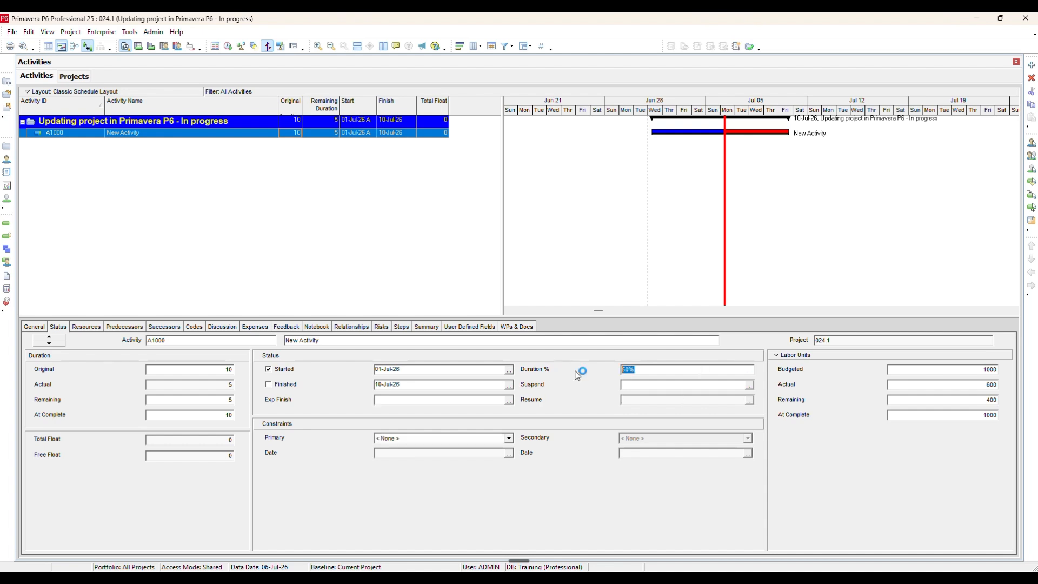
text(60)
key(Tab)
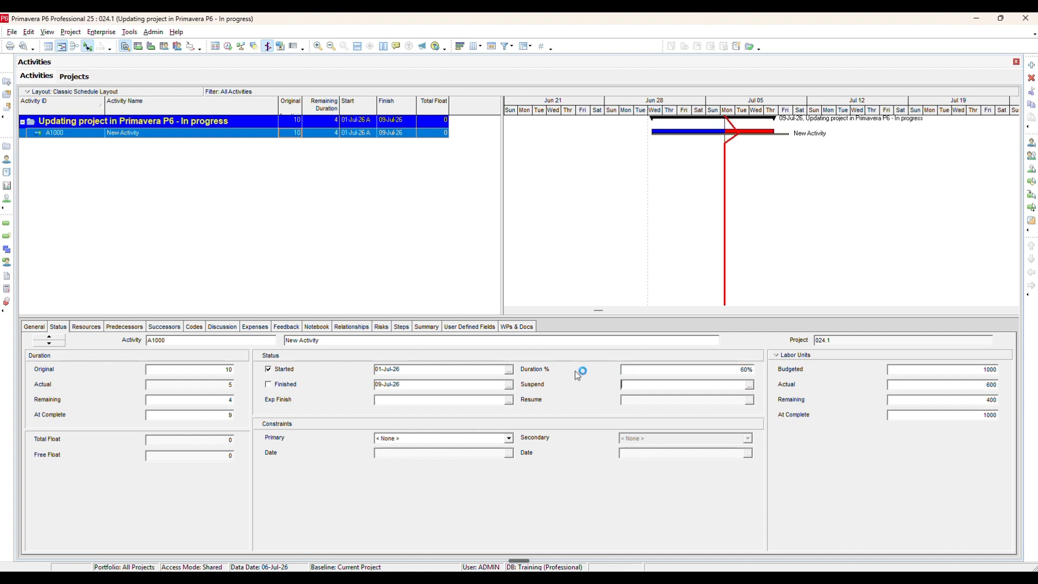
click(199, 403)
drag(682, 370, 440, 375)
text(70)
key(Tab)
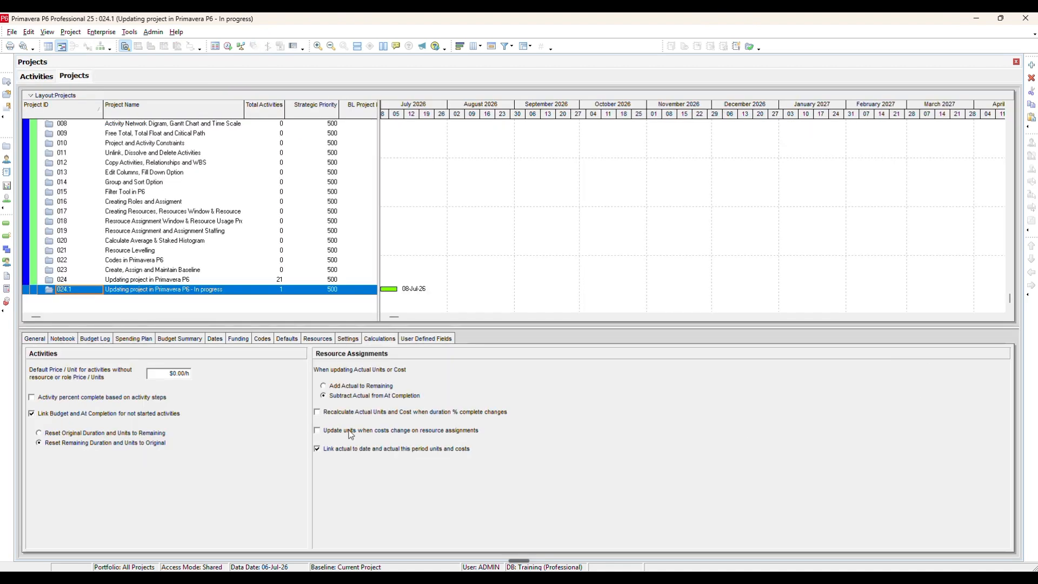
- Turn recalculating actual units and cost from duration % complete back on for project 024.1, accept the recalculation, and return to its activities
click(346, 413)
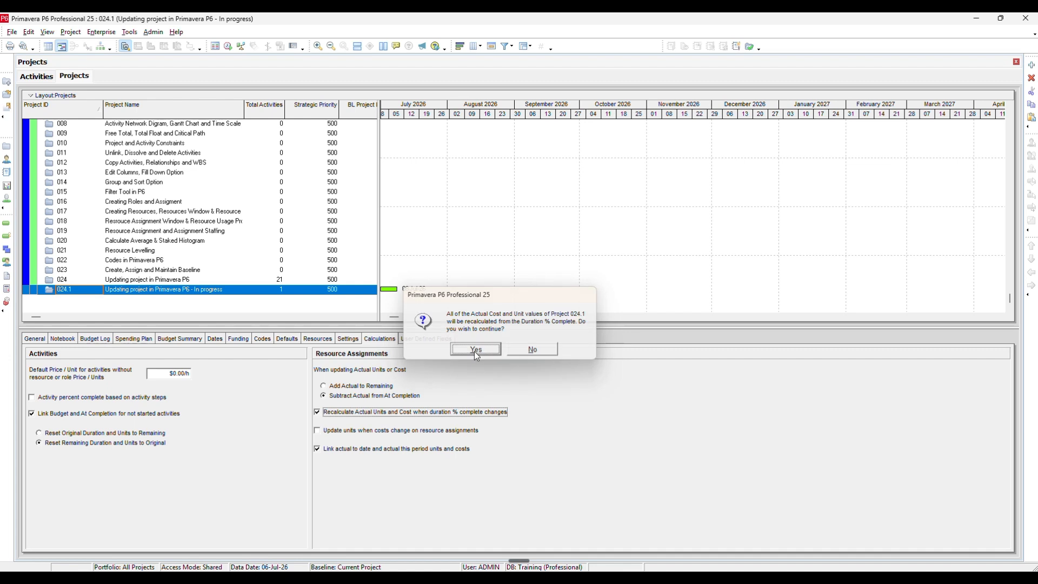
click(475, 352)
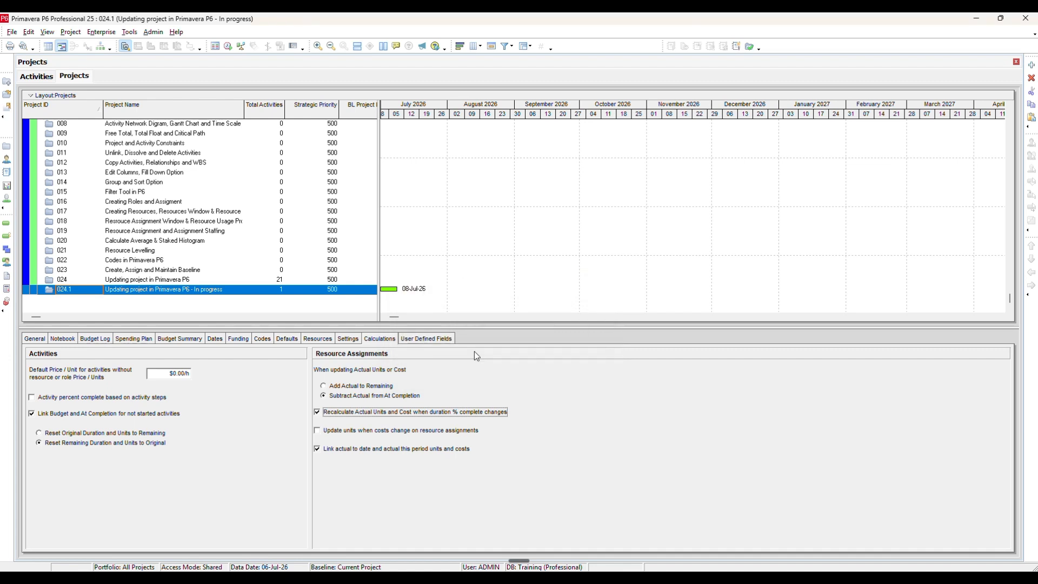
click(45, 80)
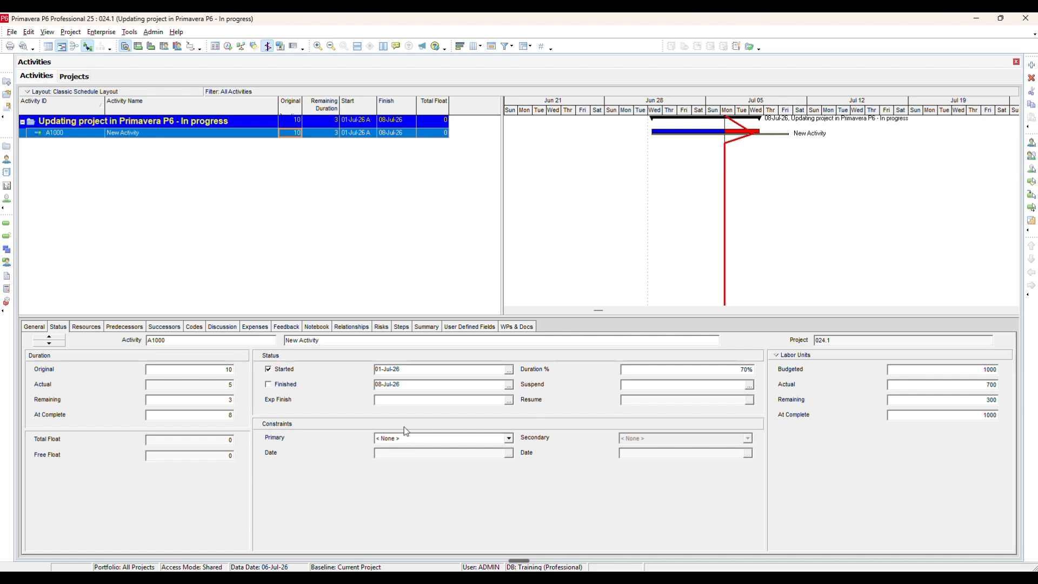
- Change activity A1000's percent complete type to Physical
click(35, 330)
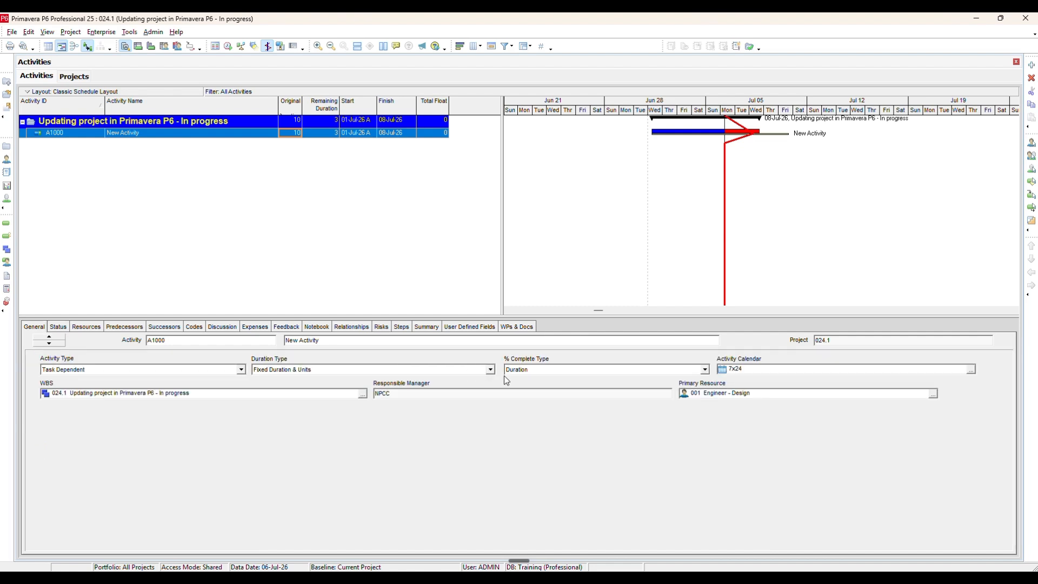
click(526, 372)
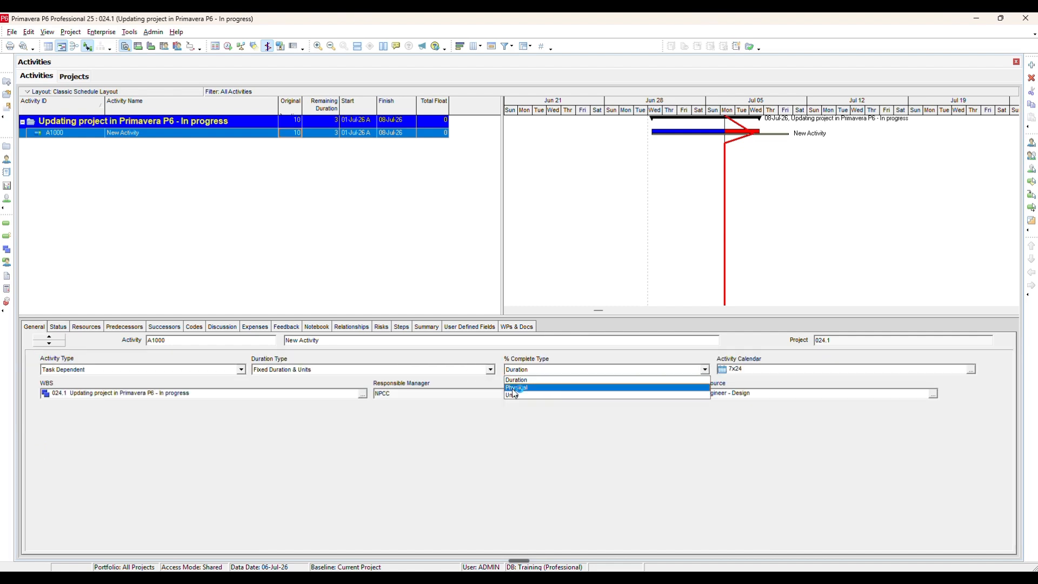
click(512, 388)
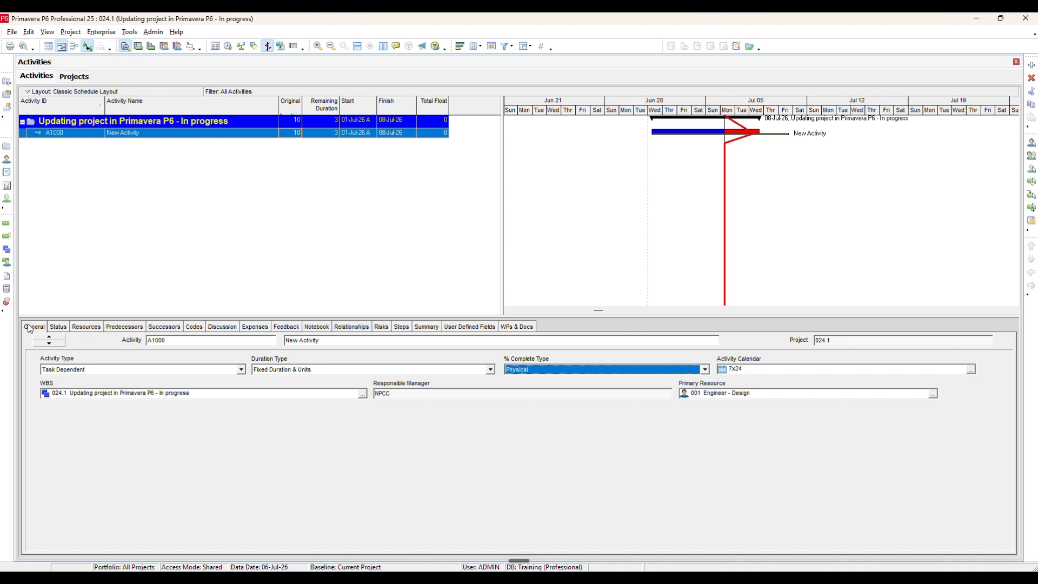
- Set activity A1000's physical percent complete to 80%
click(60, 327)
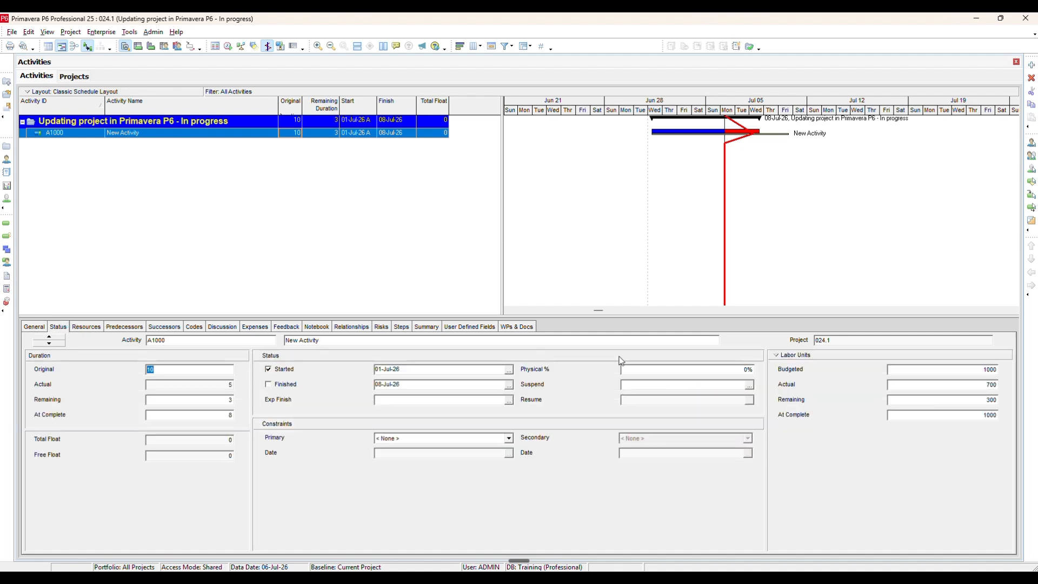
click(685, 371)
text(80)
key(Return)
- Check the project's calculation settings and set activity A1000's remaining duration to 6
click(79, 77)
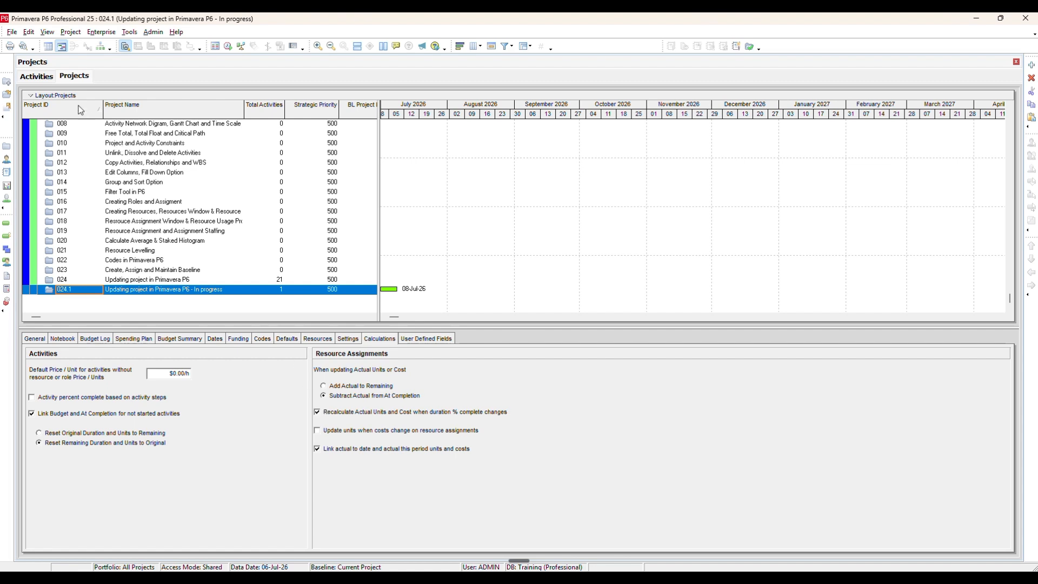
click(47, 80)
click(144, 400)
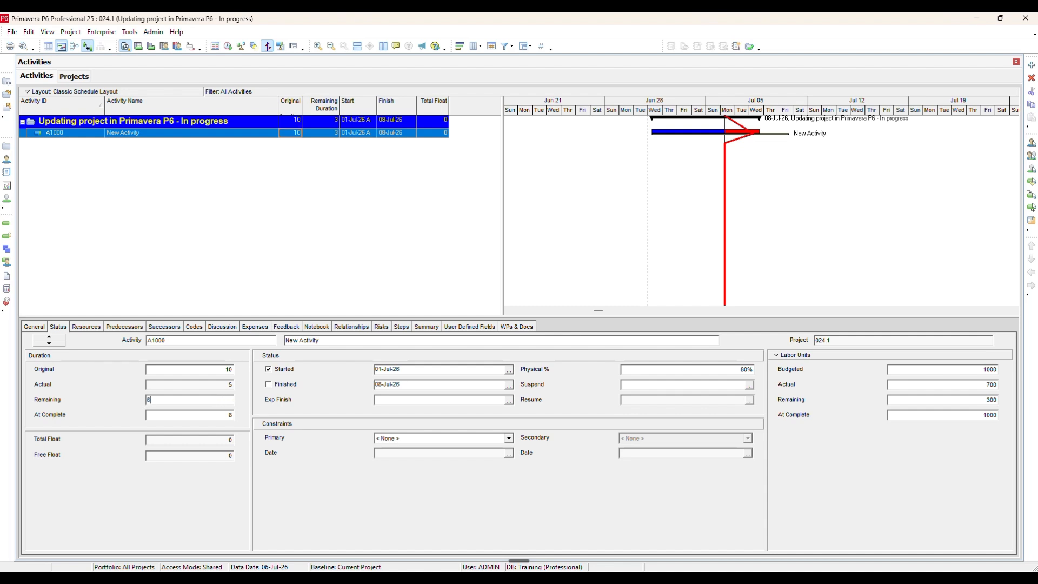
key(Tab)
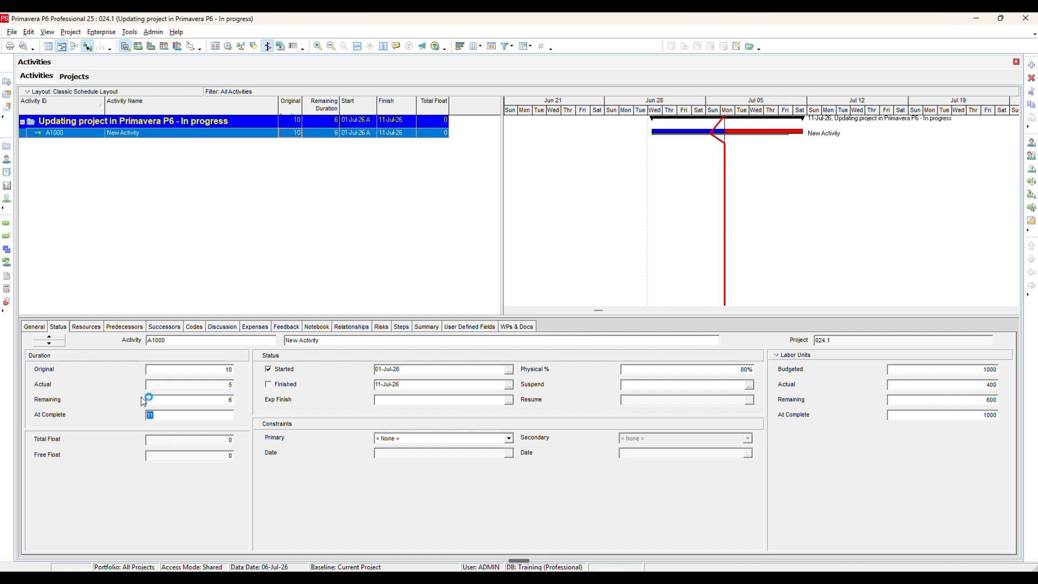
- Set activity A1000's remaining duration to 8
click(950, 384)
text(8)
key(Tab)
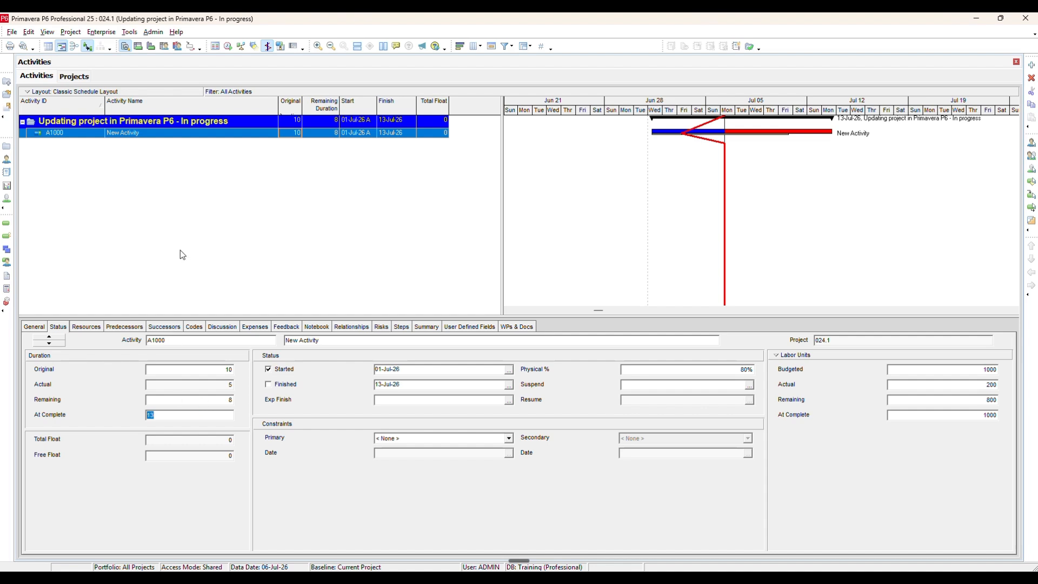
- Disable recalculating actual units and cost when duration % complete changes for project 024.1, and go back to the activity's status details
click(85, 78)
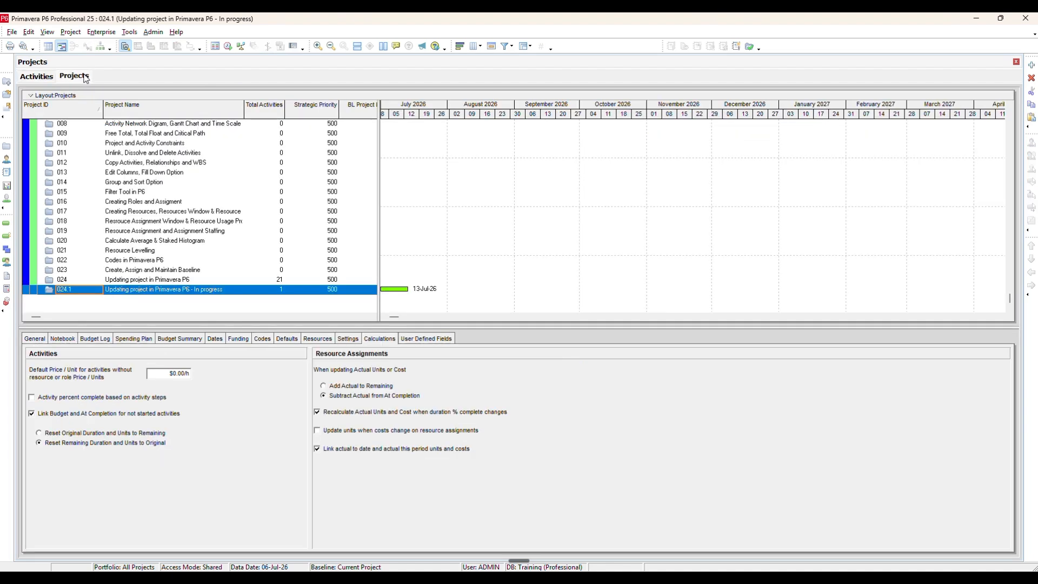
click(338, 413)
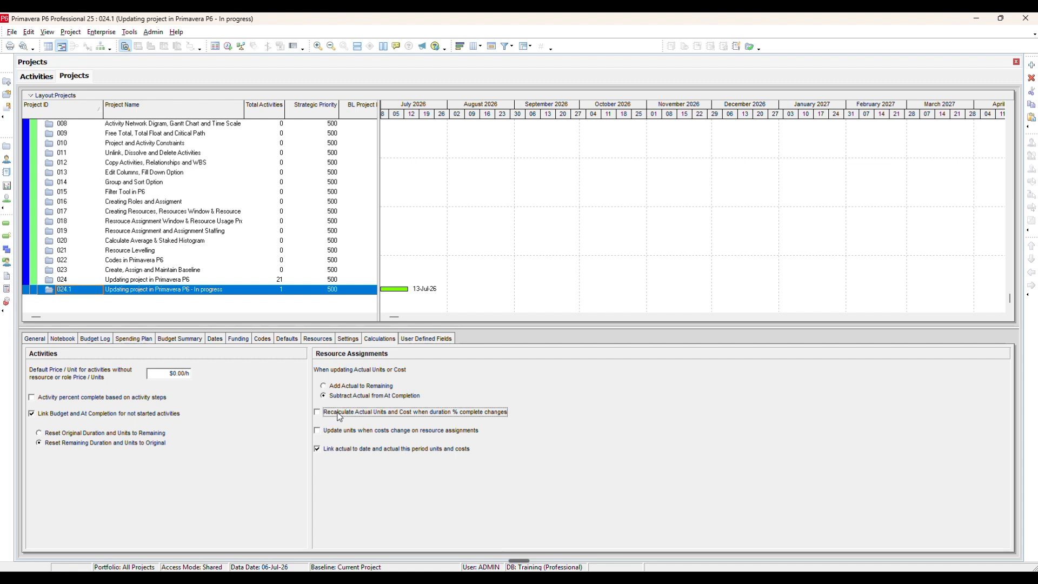
click(47, 81)
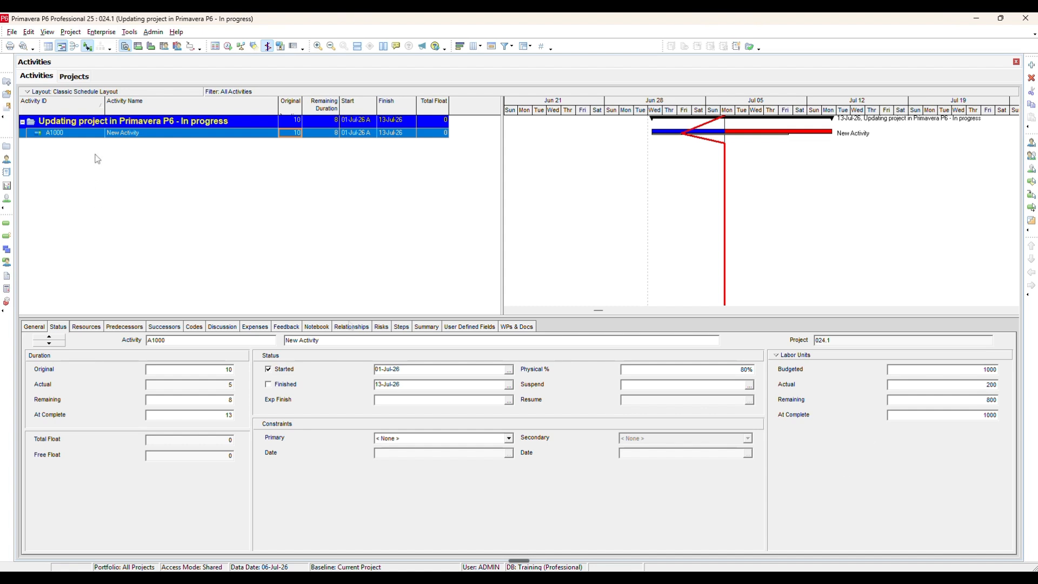
- Review how the project's resource assignments treat updated actual units, and compare with activity A1000's remaining labor units
click(74, 77)
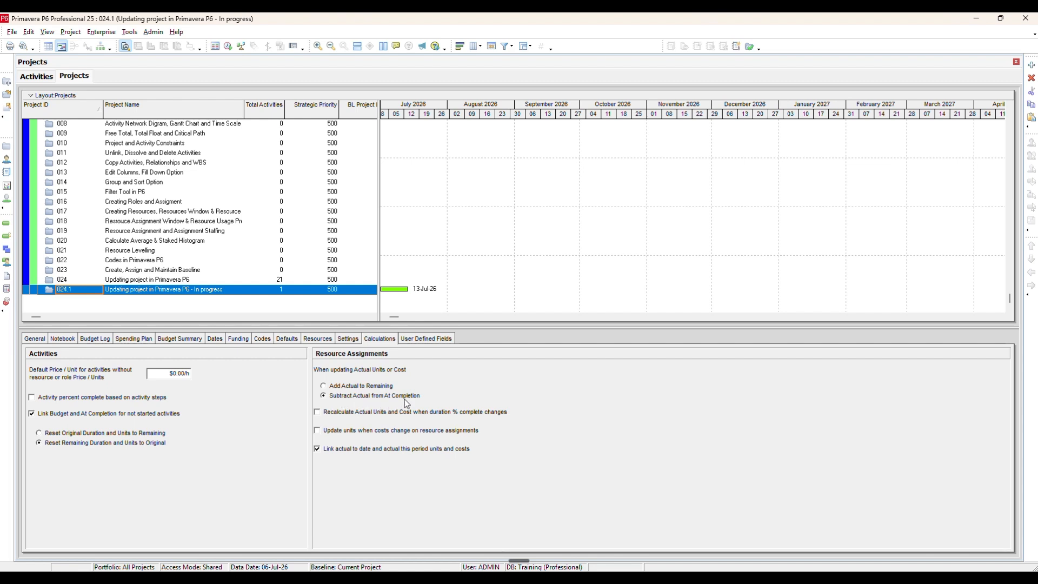
click(46, 75)
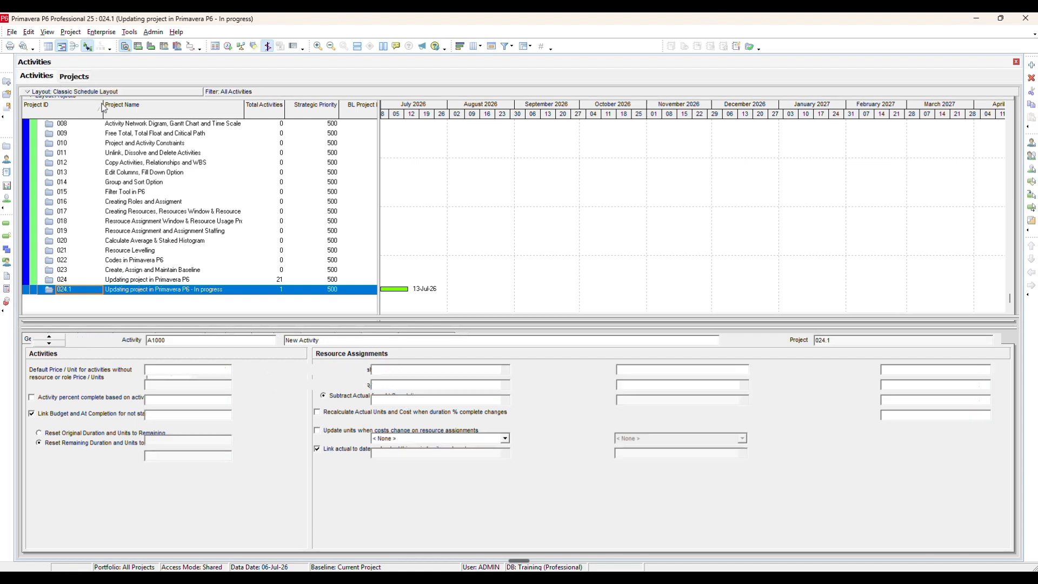
click(956, 400)
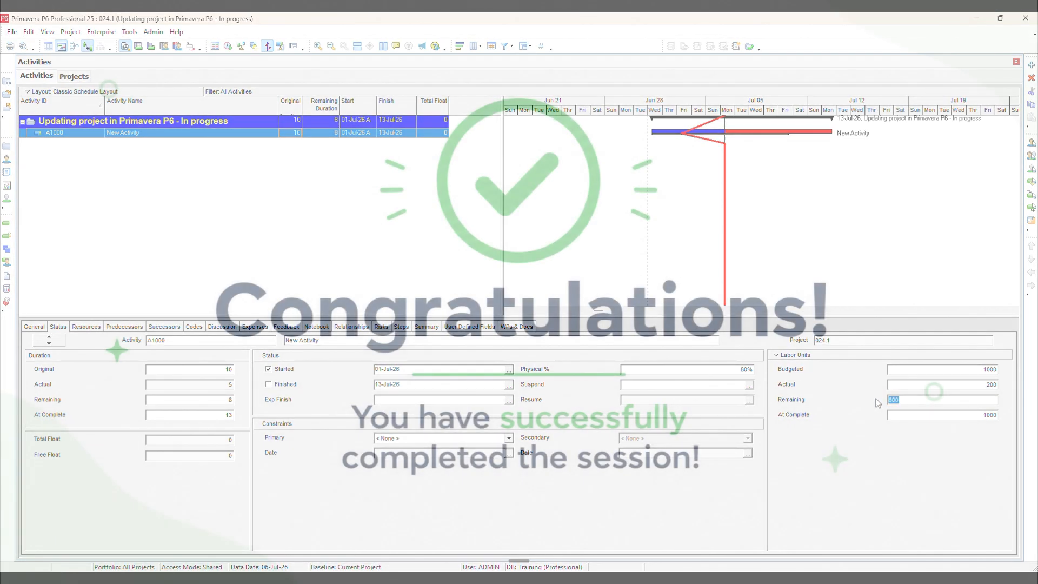